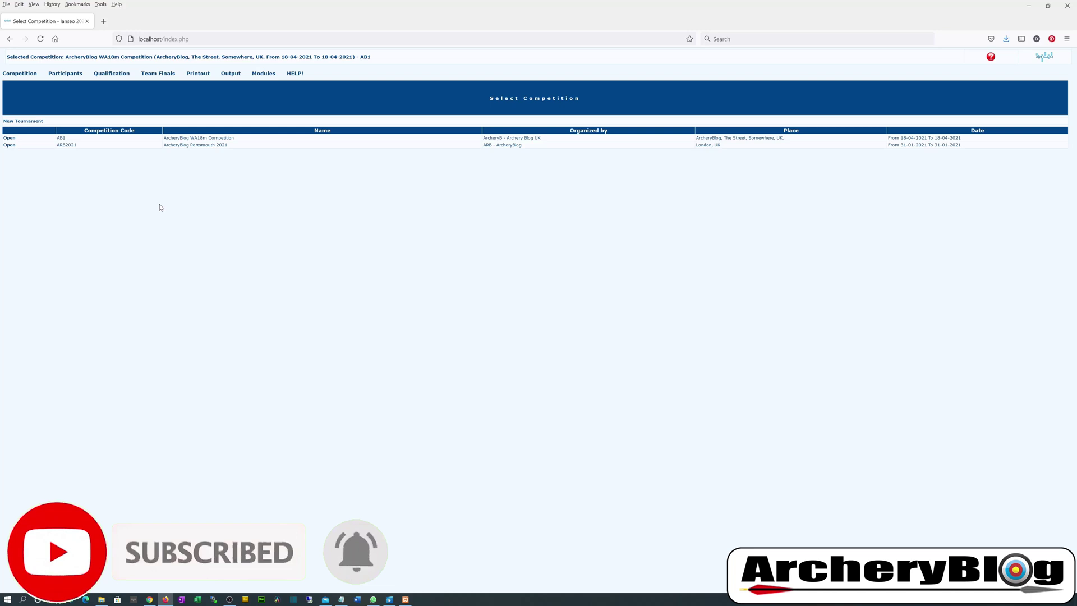
pyautogui.click(20, 74)
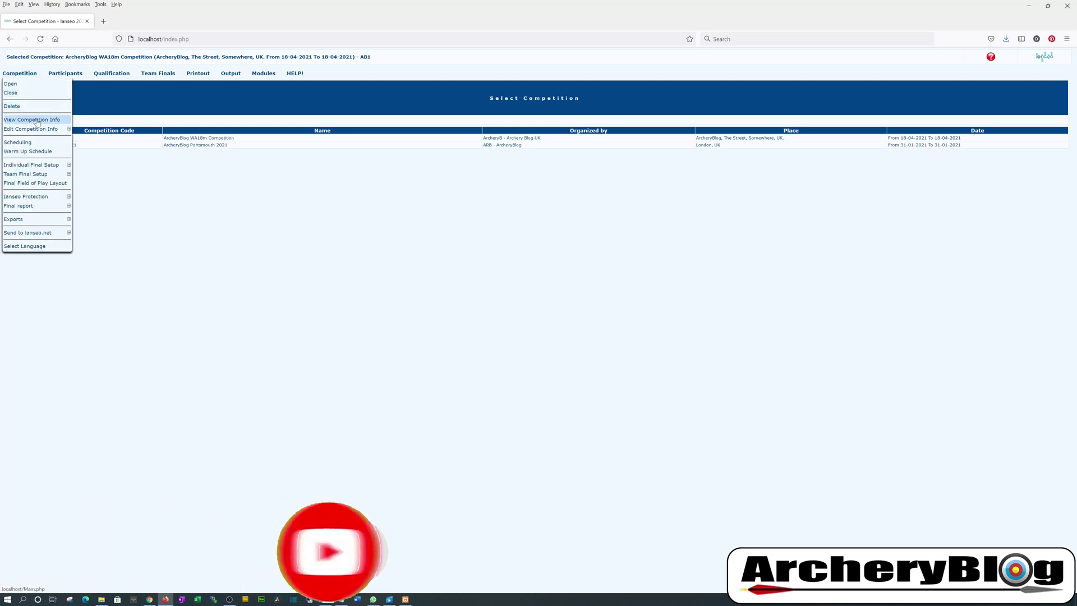
pyautogui.moveTo(37, 132)
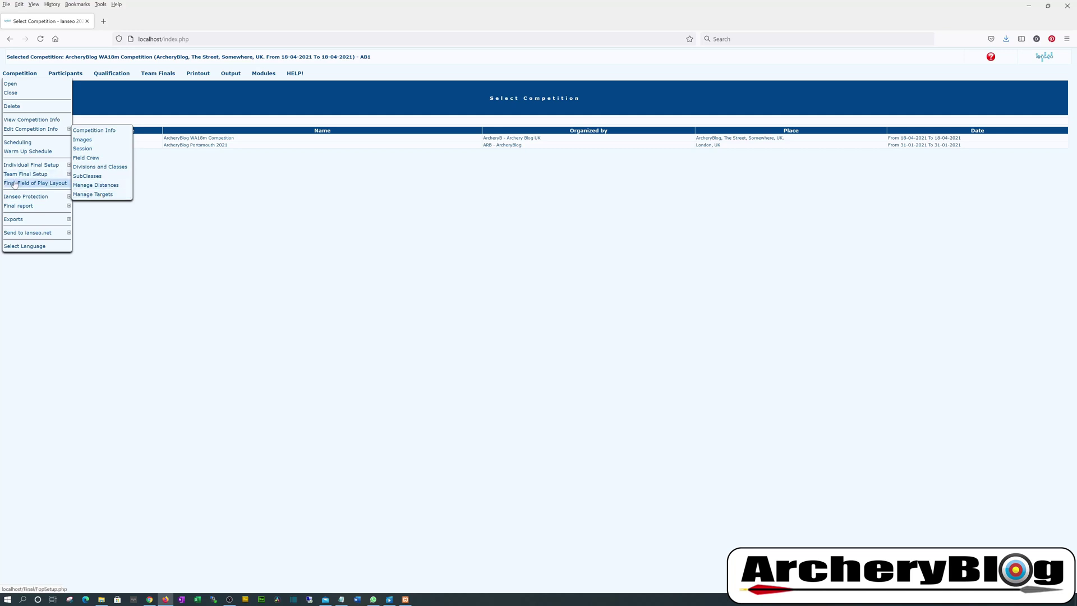
pyautogui.moveTo(29, 198)
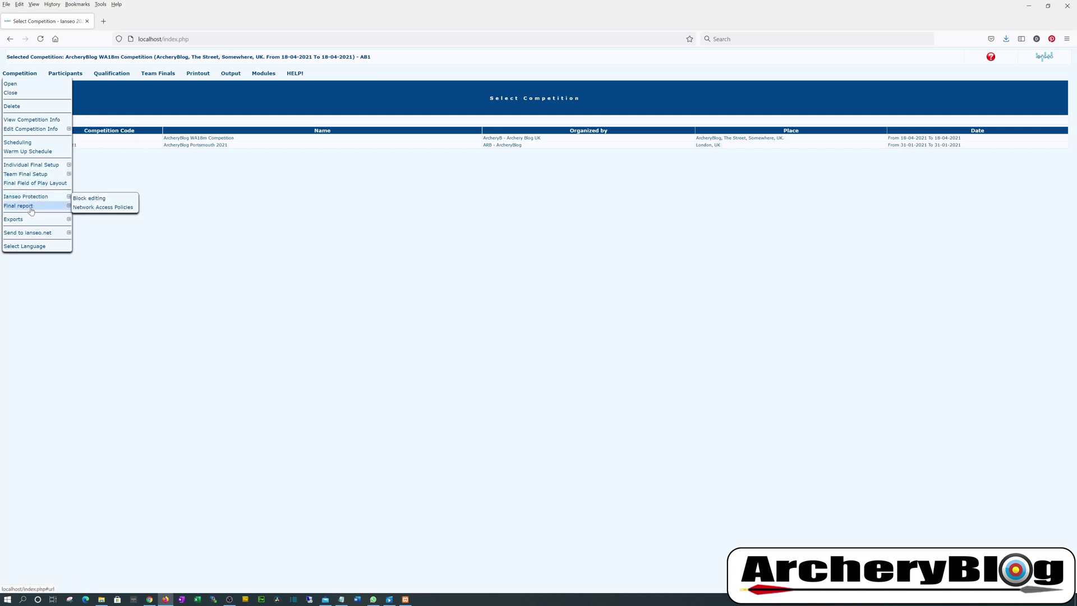
pyautogui.moveTo(32, 219)
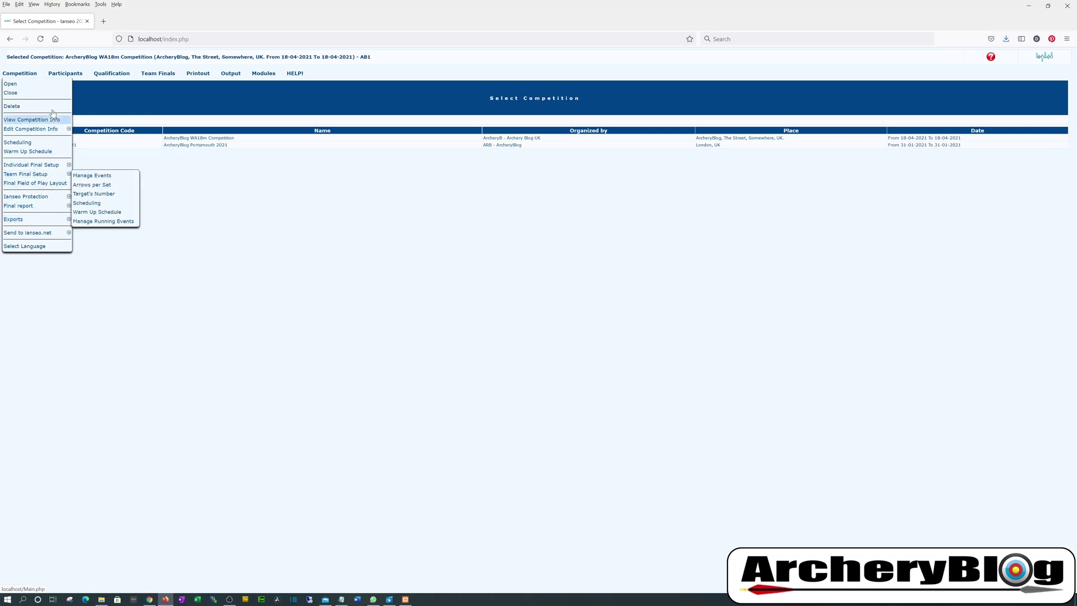
pyautogui.click(64, 75)
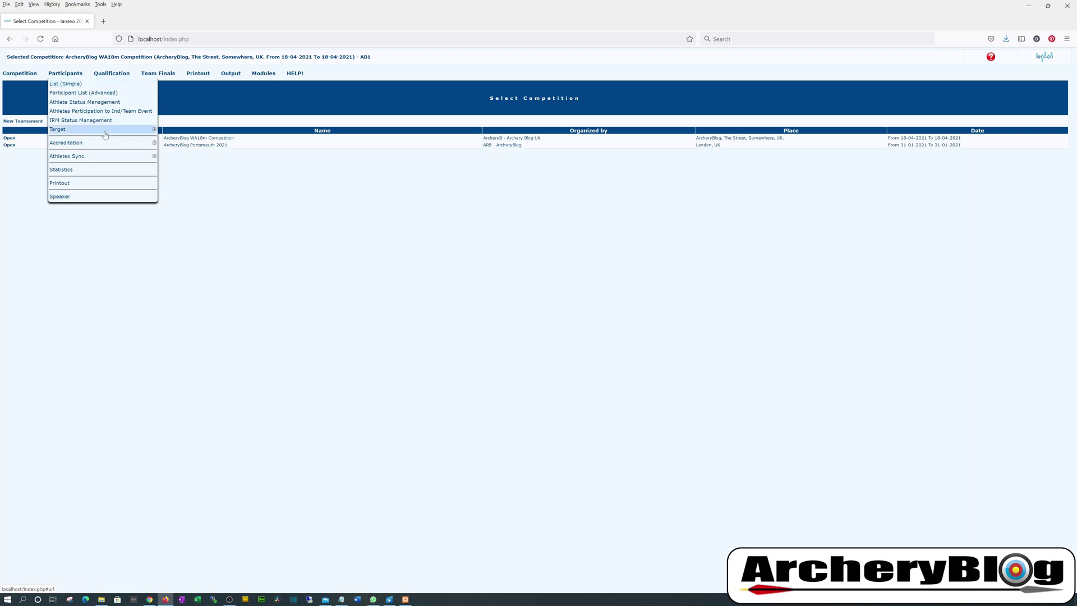
pyautogui.moveTo(106, 134)
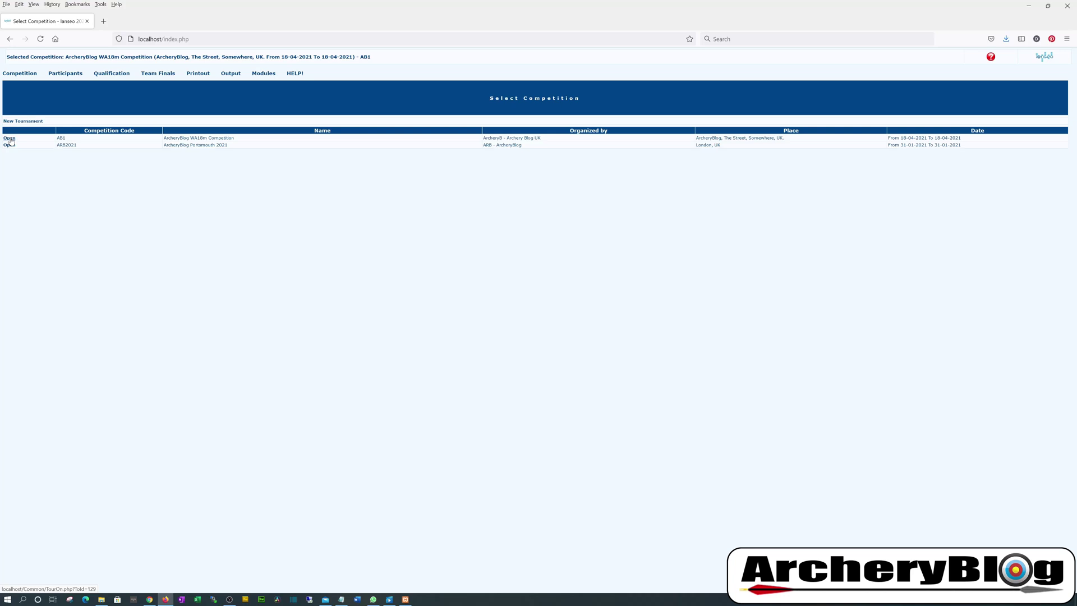
# Open the ArcheryBlog WA18m Competition and go to its qualification scorecard printout page
pyautogui.click(10, 140)
pyautogui.moveTo(107, 75)
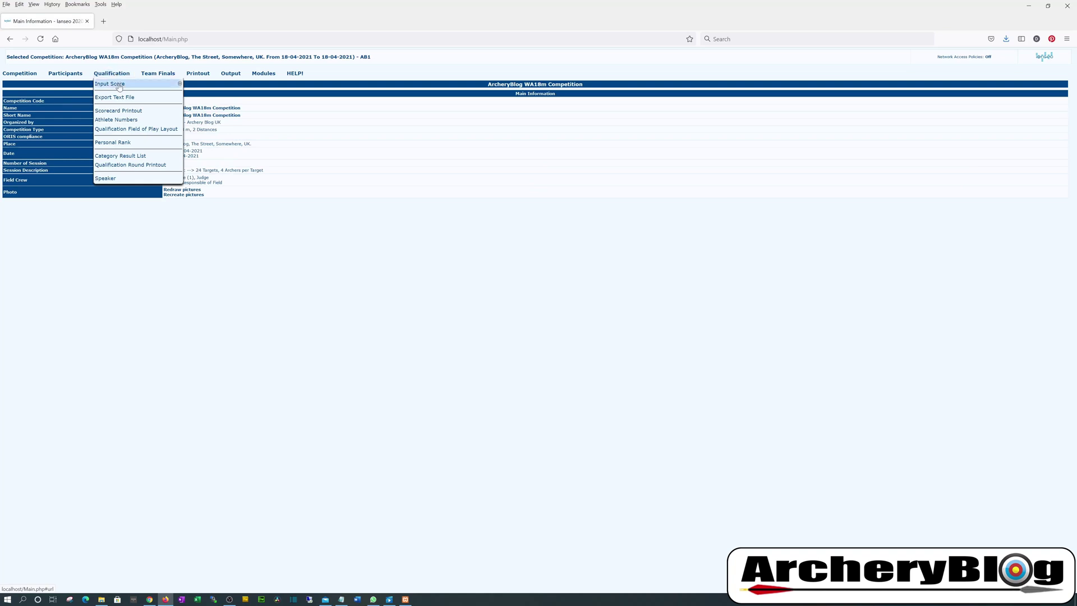
pyautogui.click(151, 113)
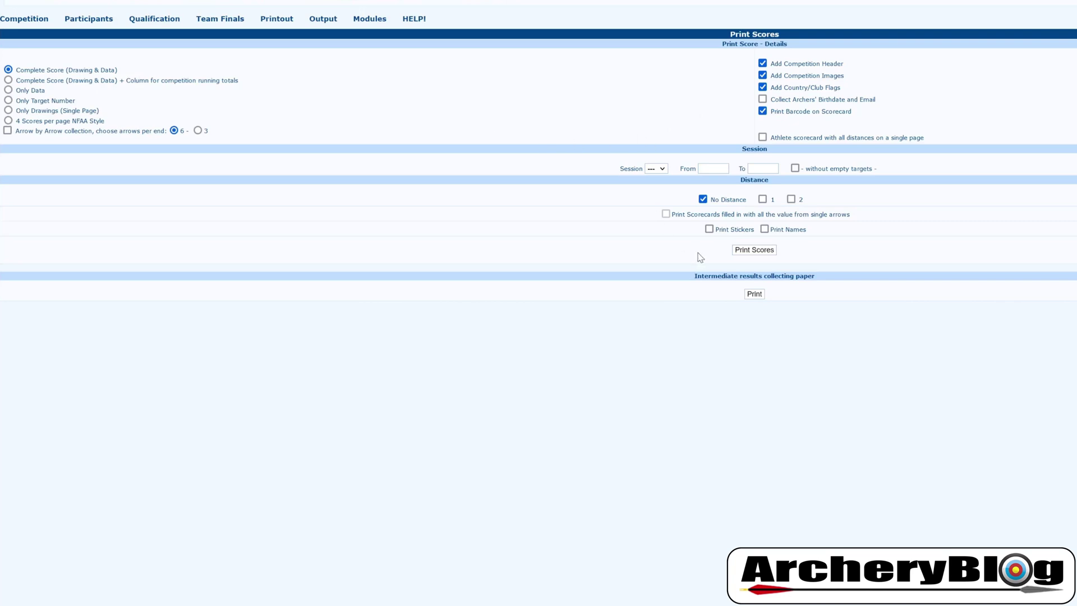
# Generate complete scorecards for session 1, targets 1 to 24, distance 1, without empty targets, then close the preview
pyautogui.click(763, 199)
pyautogui.click(656, 169)
pyautogui.click(657, 188)
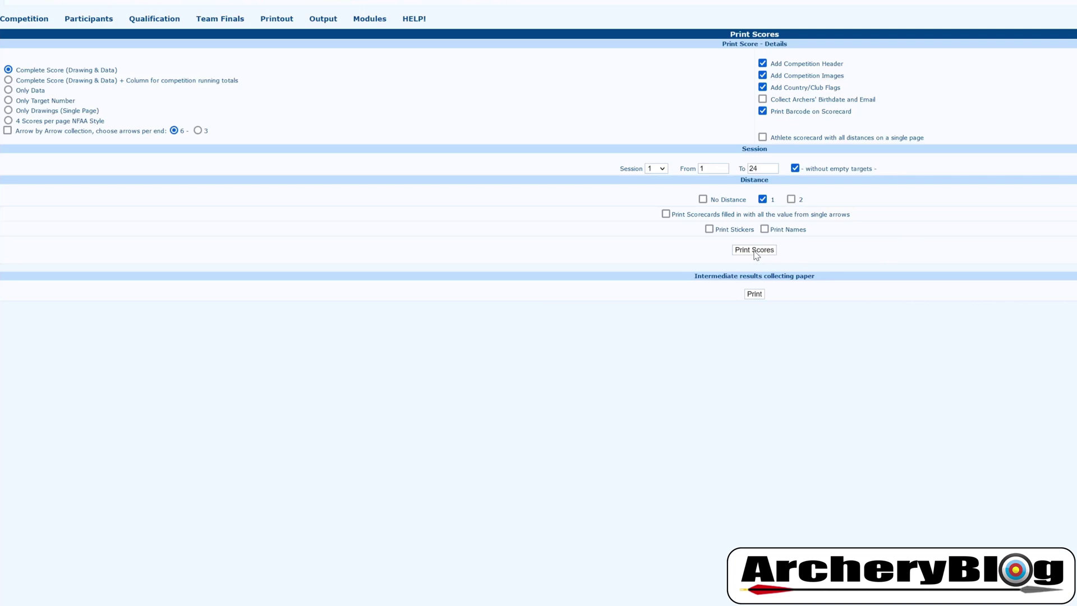
pyautogui.click(755, 252)
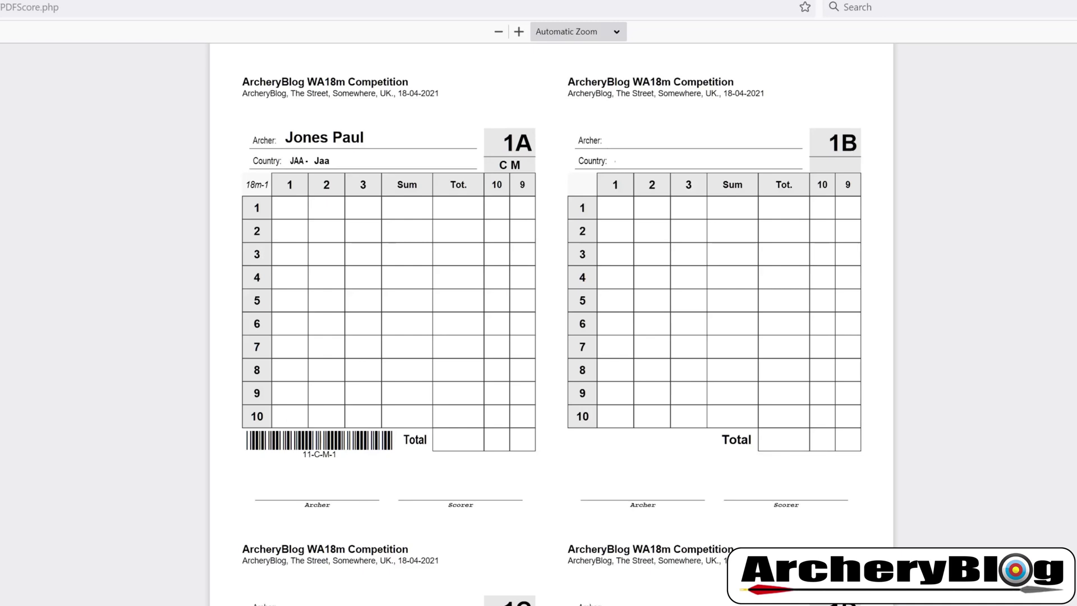
pyautogui.hotkey('ctrl', 'w')
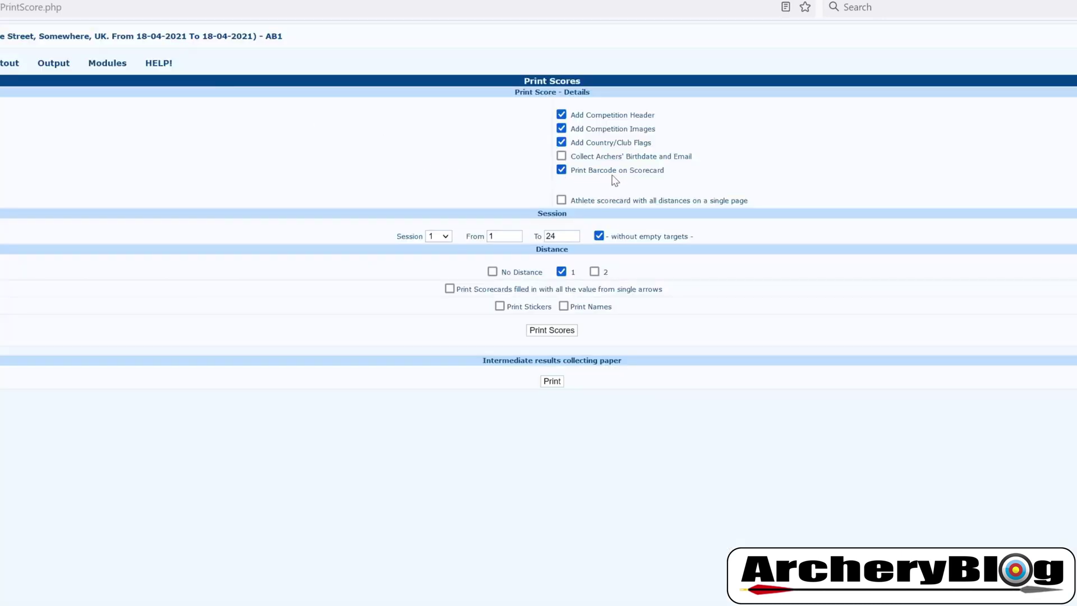
# Turn off the scorecard barcode, generate the complete scorecards again and close the preview
pyautogui.click(561, 169)
pyautogui.click(547, 333)
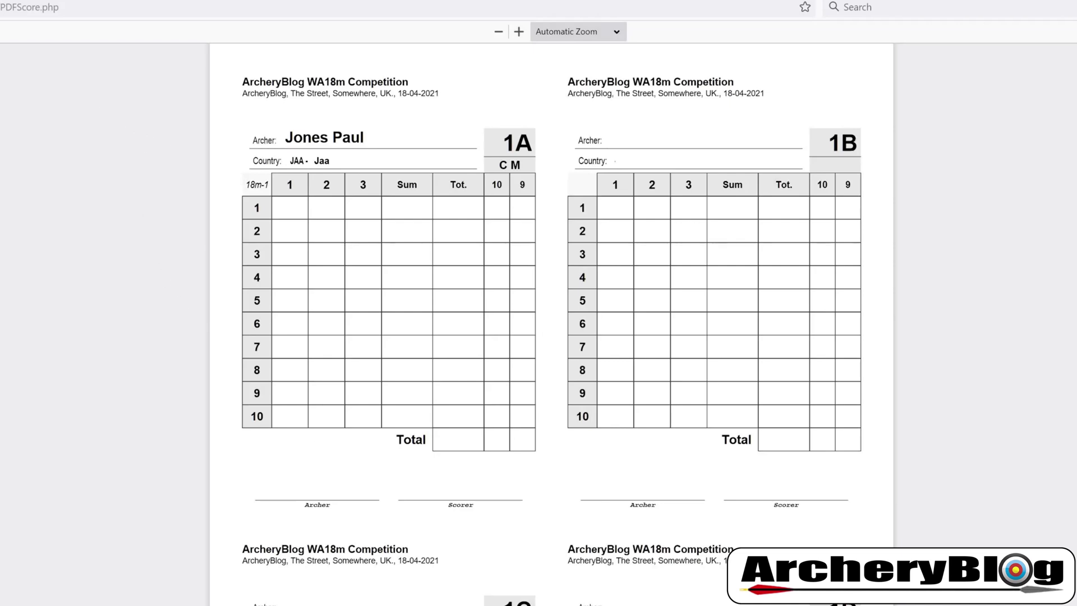
pyautogui.hotkey('ctrl', 'w')
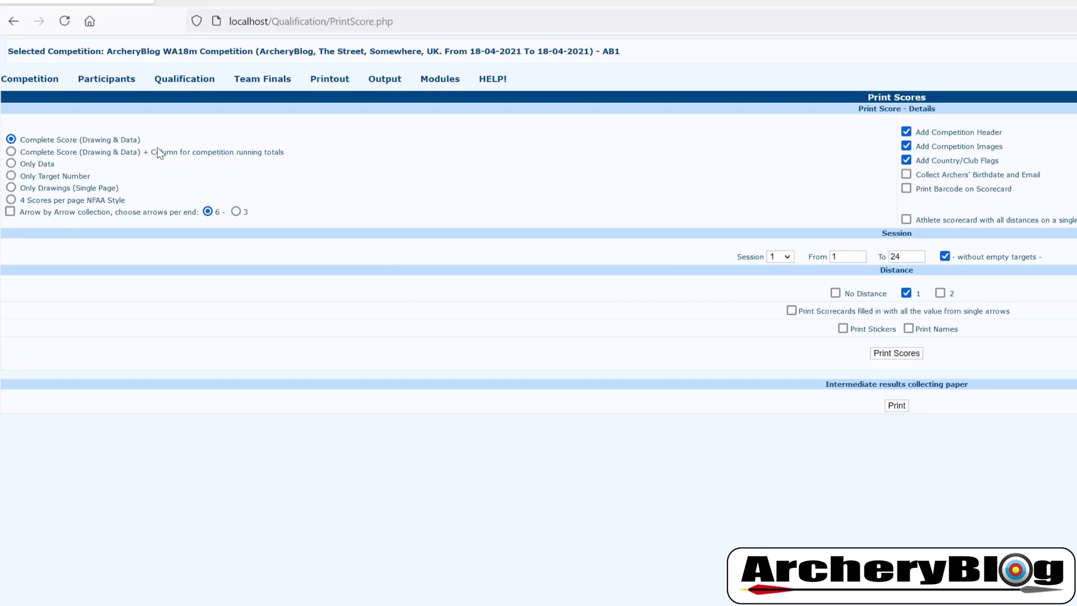
# Generate complete scorecards with the extra column for competition running totals and close the preview
pyautogui.click(10, 152)
pyautogui.click(896, 353)
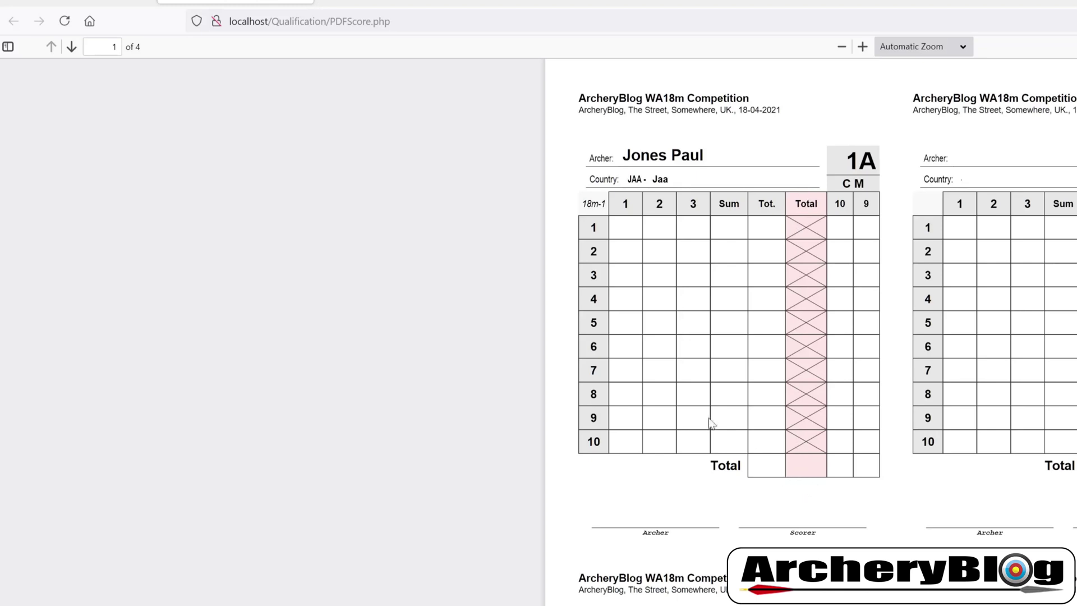
pyautogui.click(304, 3)
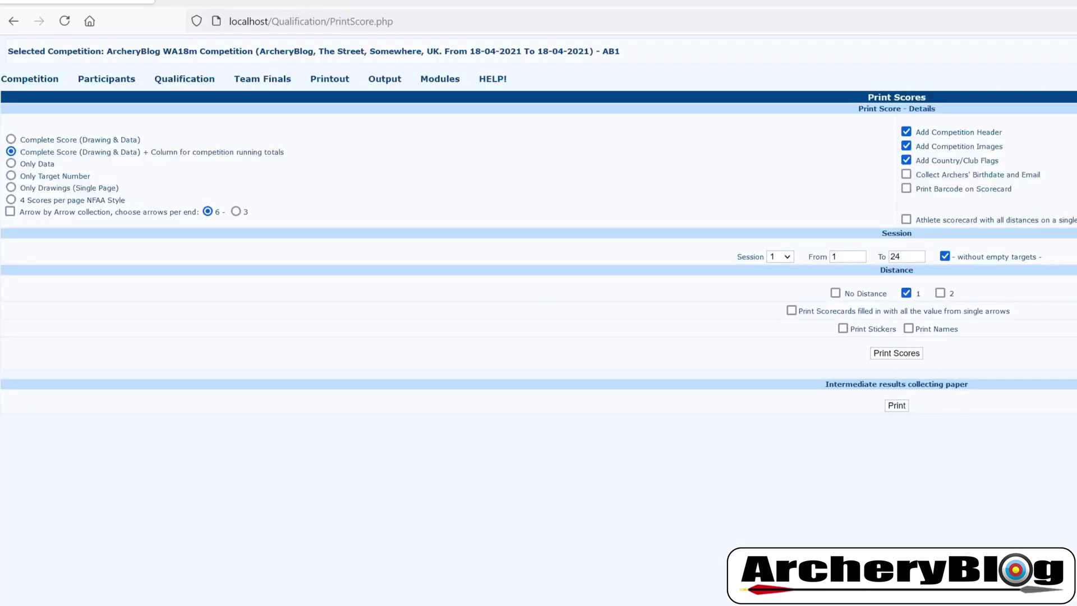
# Generate a data-only version of the scorecards and close the preview
pyautogui.click(11, 164)
pyautogui.click(895, 353)
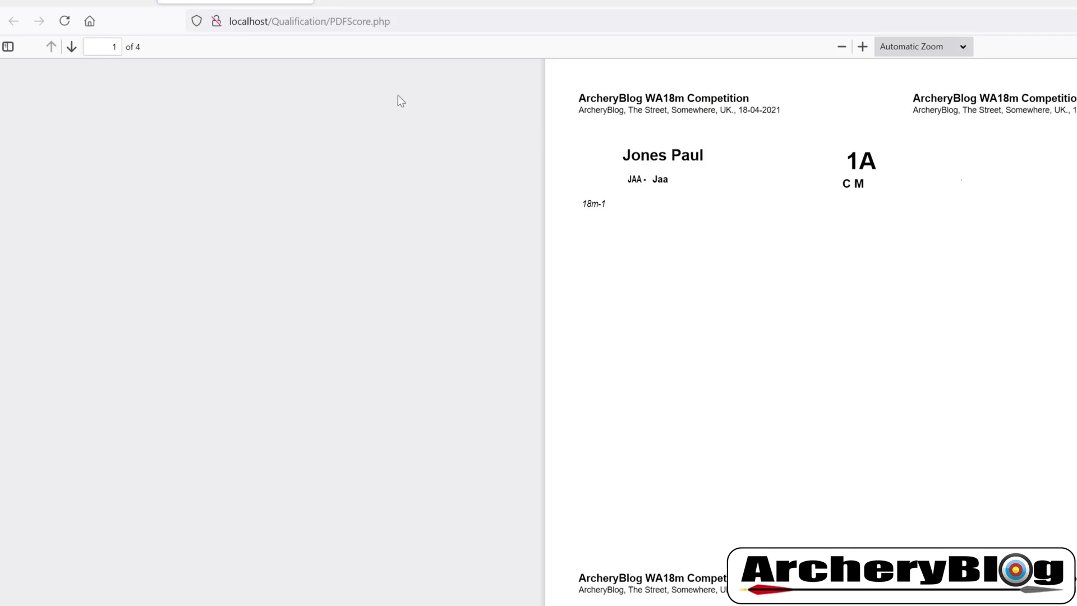
pyautogui.click(302, 1)
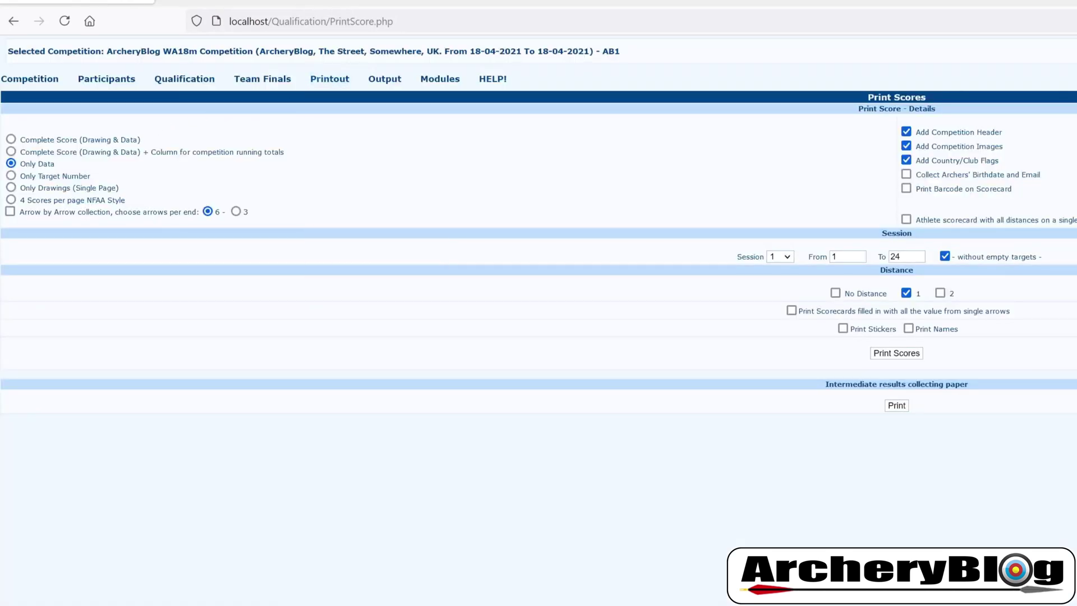
# Generate scorecards that carry only the target number and close the preview
pyautogui.click(11, 177)
pyautogui.click(899, 357)
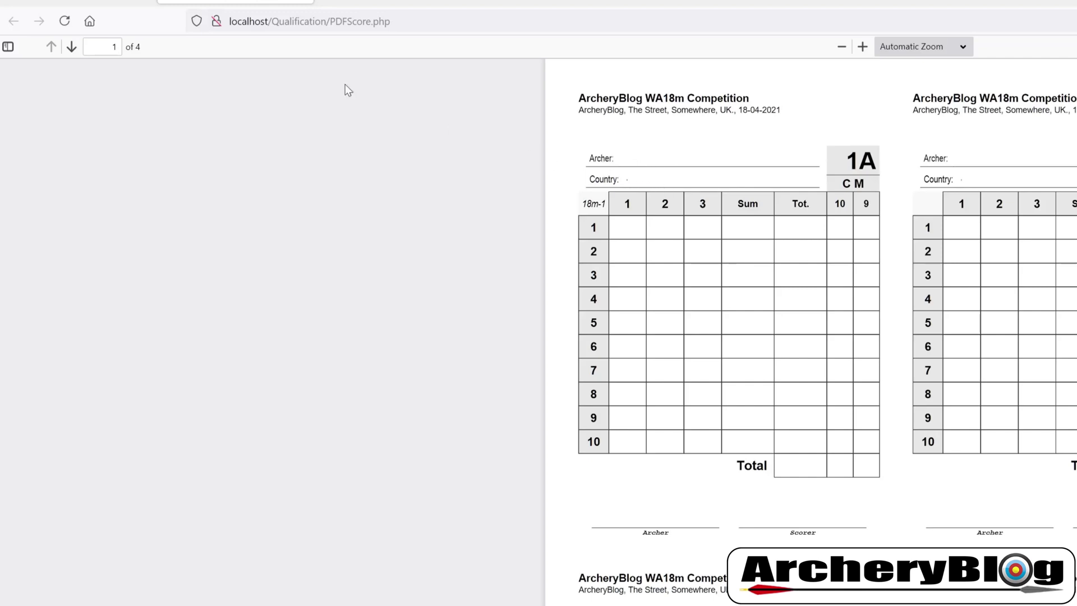
pyautogui.click(305, 1)
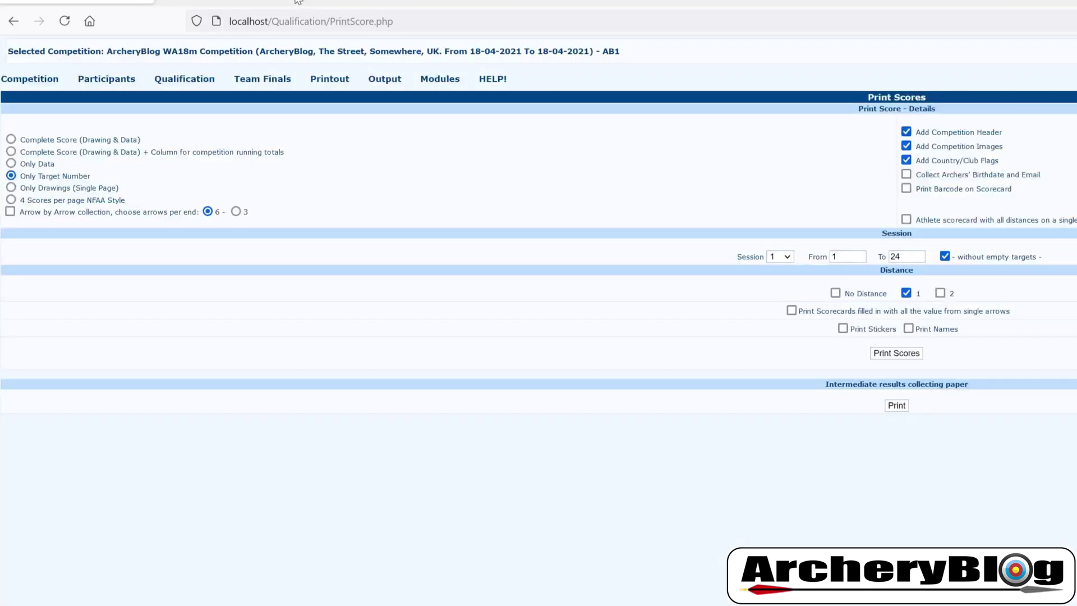
# Generate the single-page blank scorecards containing only the drawings and close the preview
pyautogui.click(11, 189)
pyautogui.click(898, 356)
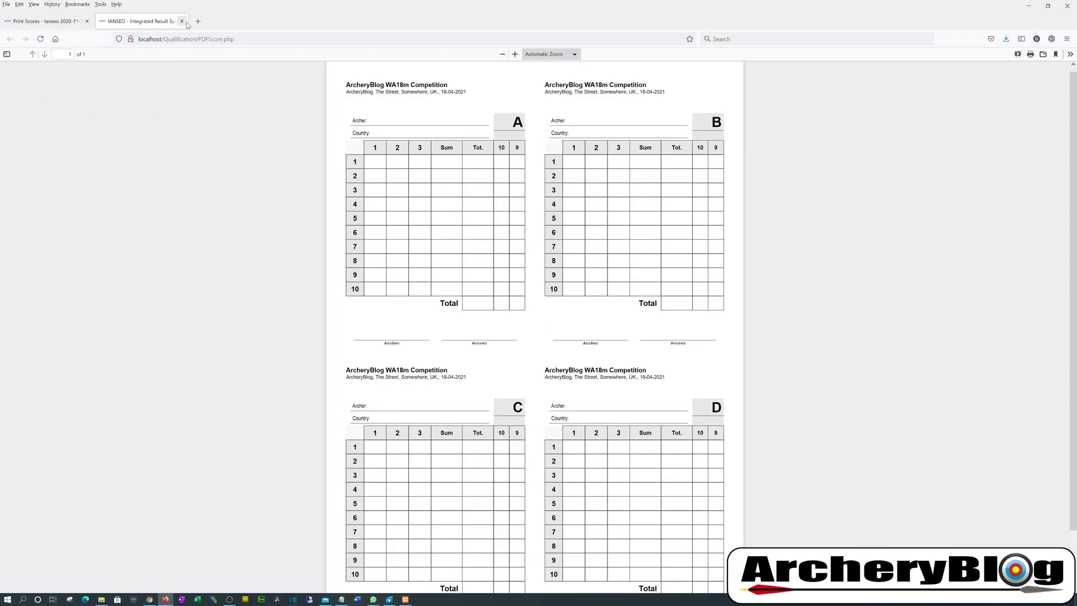
pyautogui.click(181, 21)
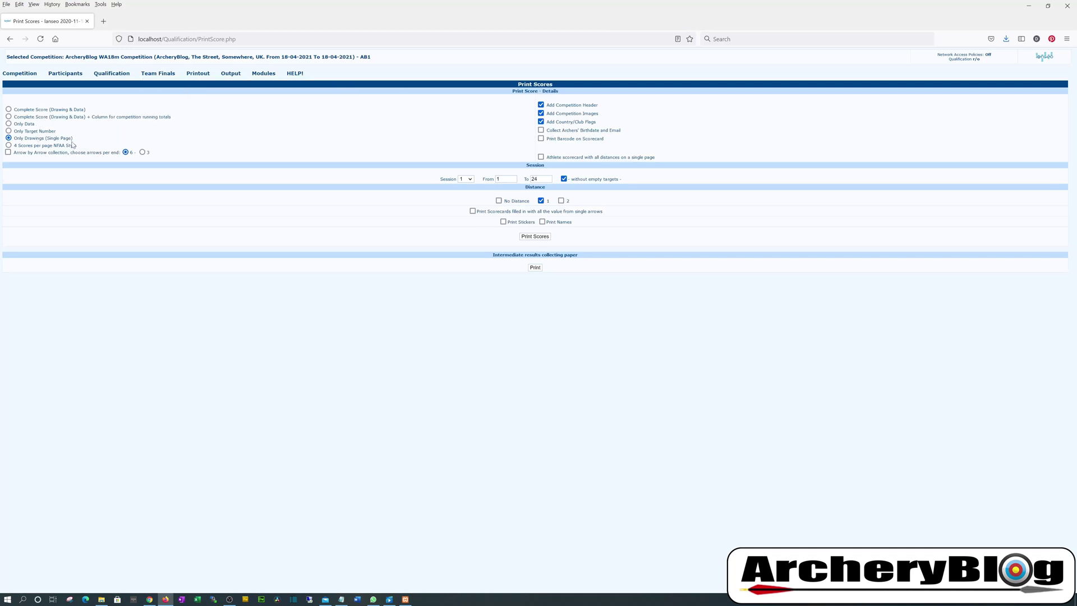
# Generate the scorecards in the NFAA style with 4 scores per page and close the preview
pyautogui.click(8, 146)
pyautogui.click(535, 236)
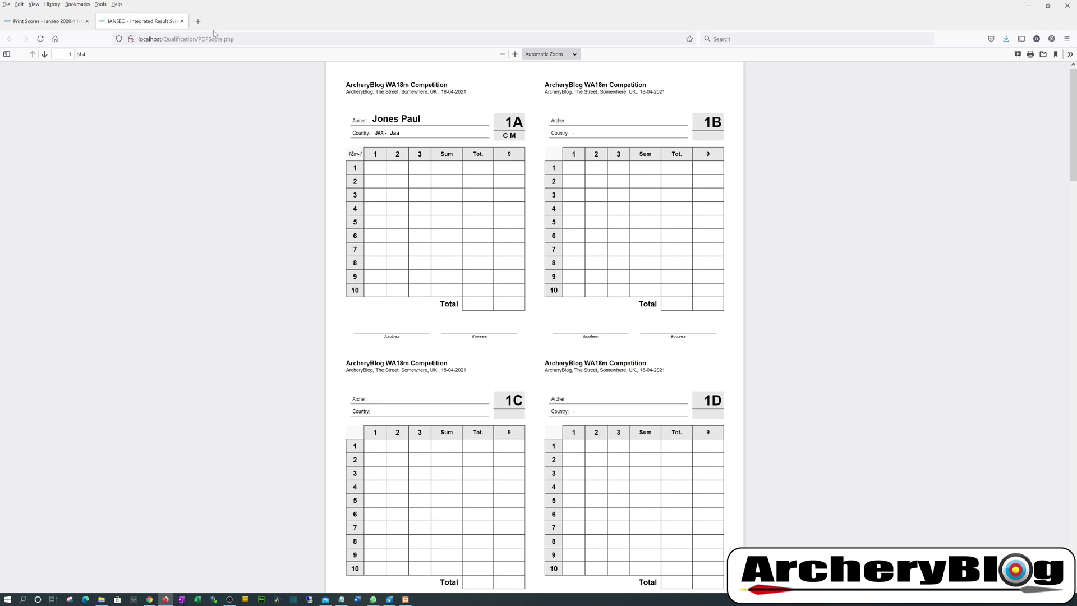
pyautogui.click(181, 21)
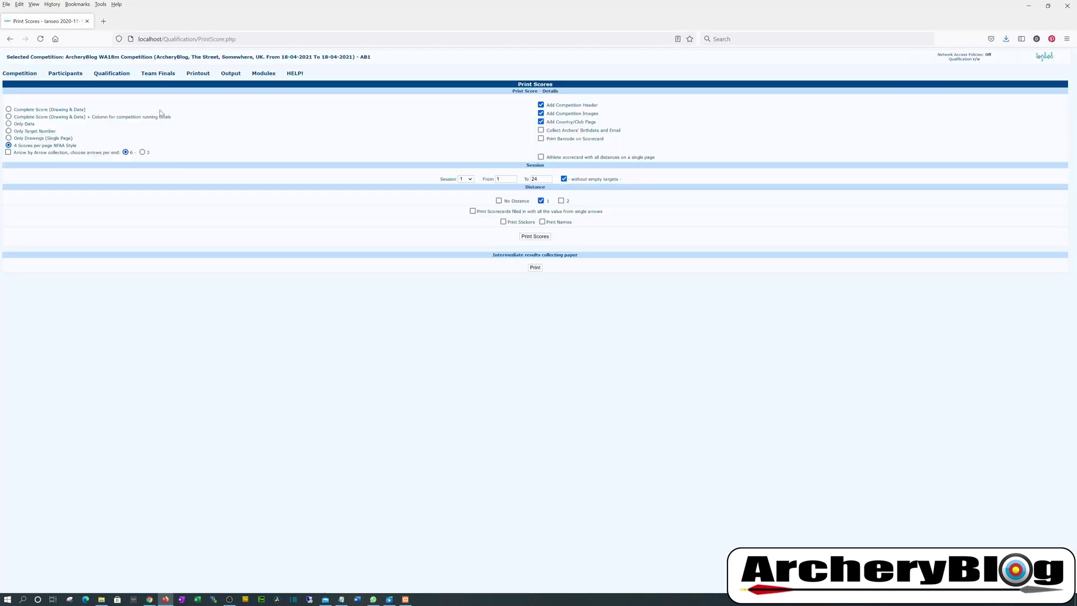
# Generate arrow-by-arrow collection slips with 3 arrows per end, using the Complete Score format, and close the preview
pyautogui.click(8, 152)
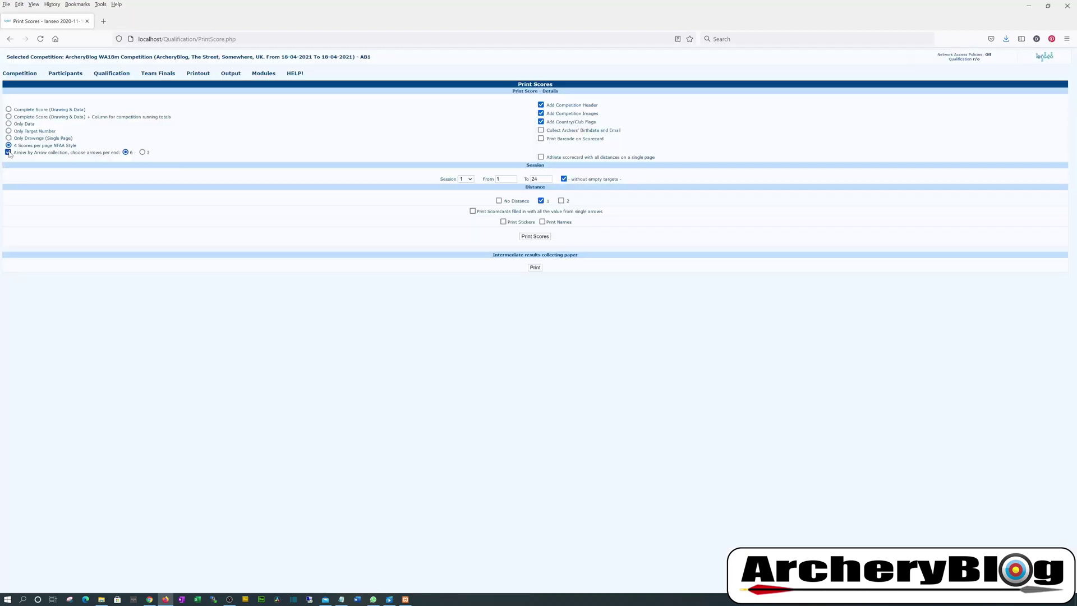
pyautogui.click(9, 109)
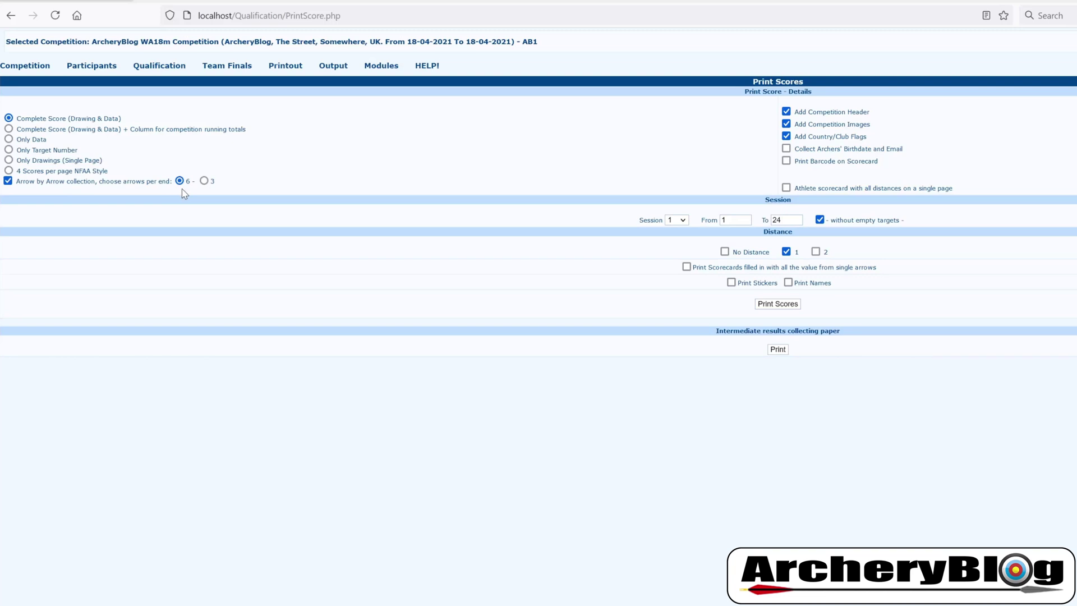
pyautogui.click(204, 180)
pyautogui.click(775, 306)
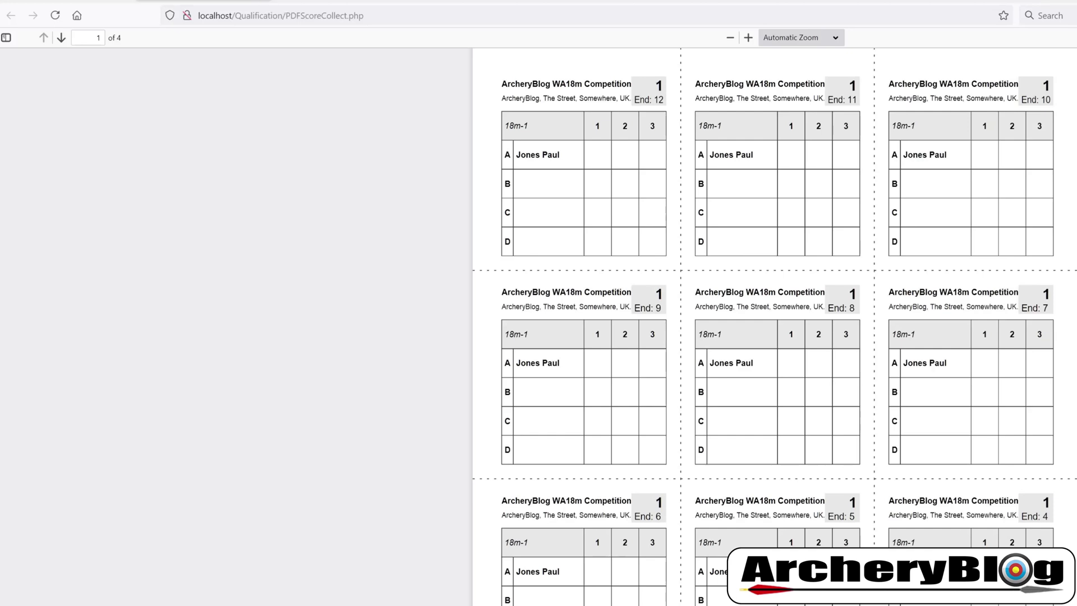
pyautogui.hotkey('ctrl', 'w')
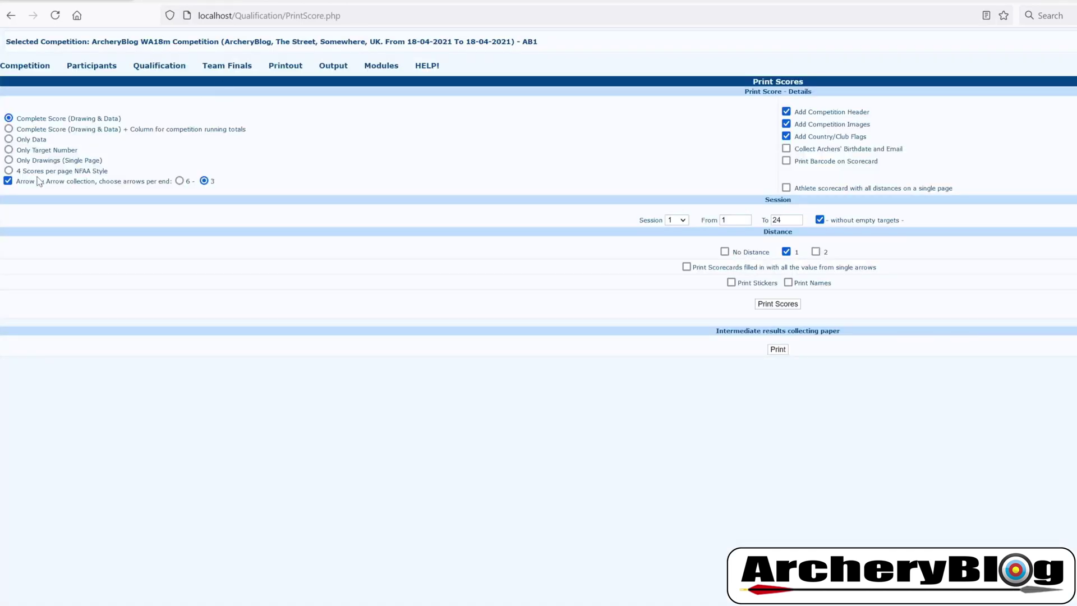
# Turn off arrow-by-arrow collection, set 6 arrows per end, and generate athlete scorecards with all distances on a single page
pyautogui.click(8, 181)
pyautogui.click(180, 181)
pyautogui.click(787, 188)
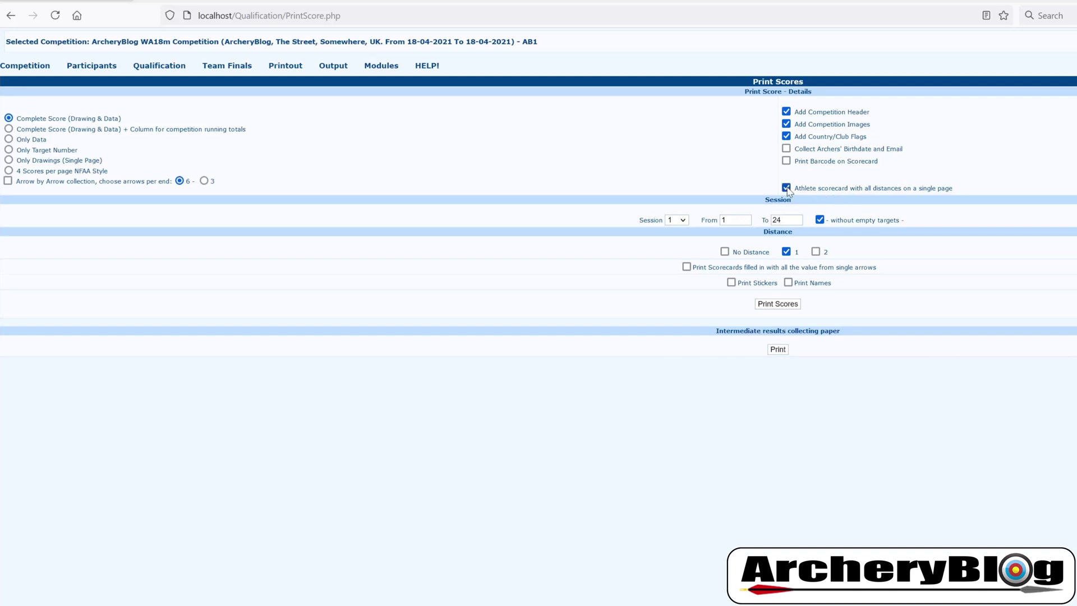
pyautogui.click(778, 303)
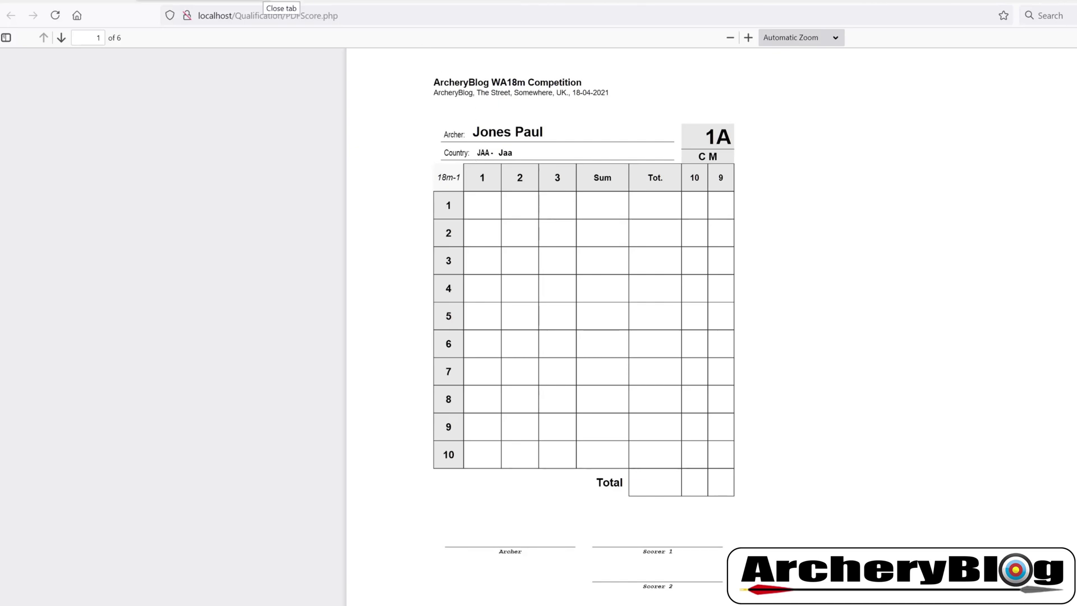
pyautogui.click(274, 1)
# Turn off the all-distances single-page option, generate the athlete stickers and close the preview
pyautogui.click(786, 189)
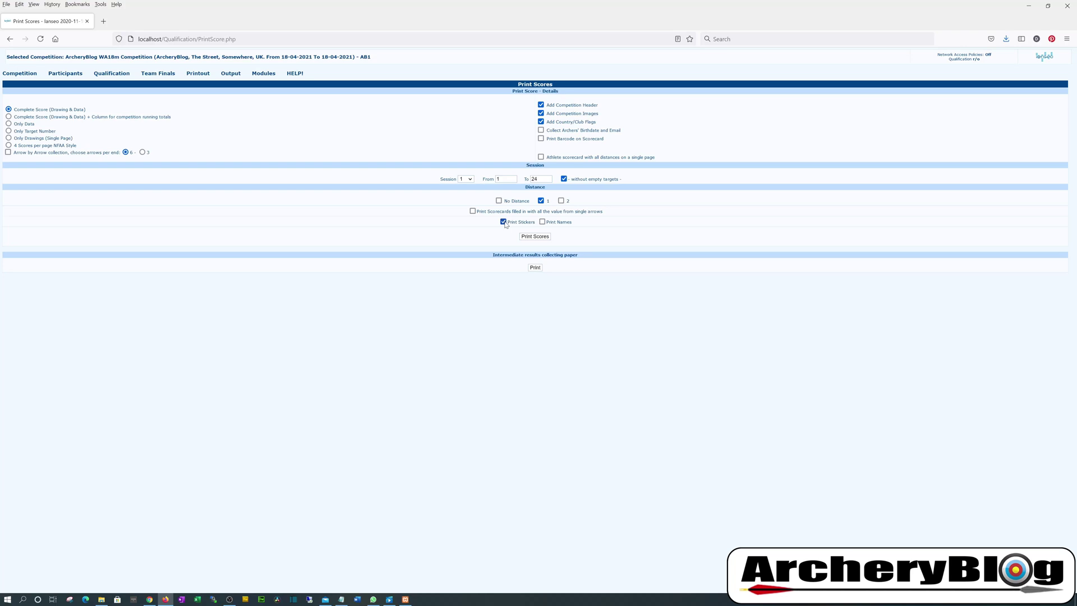
pyautogui.click(535, 236)
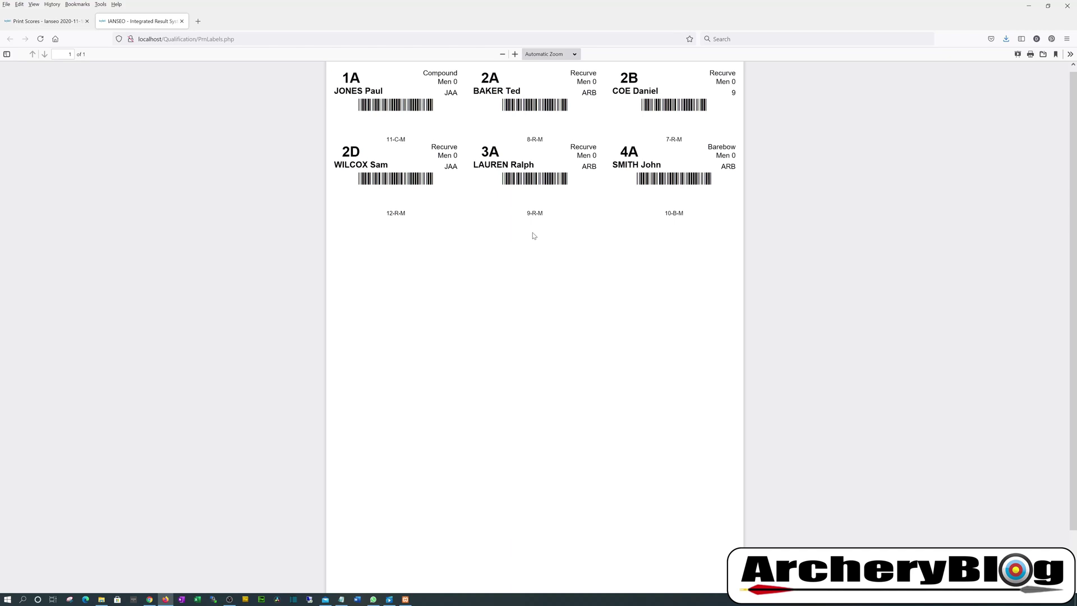
pyautogui.click(181, 20)
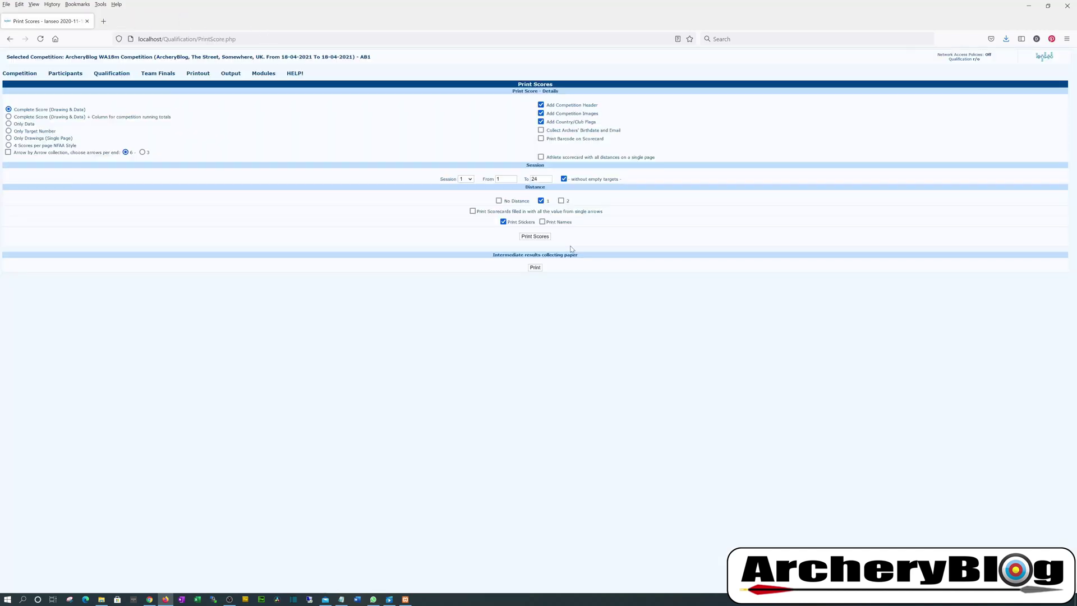
# Generate the athletes' name sheets instead of stickers, look through the pages and close the preview
pyautogui.click(542, 221)
pyautogui.click(504, 222)
pyautogui.click(539, 237)
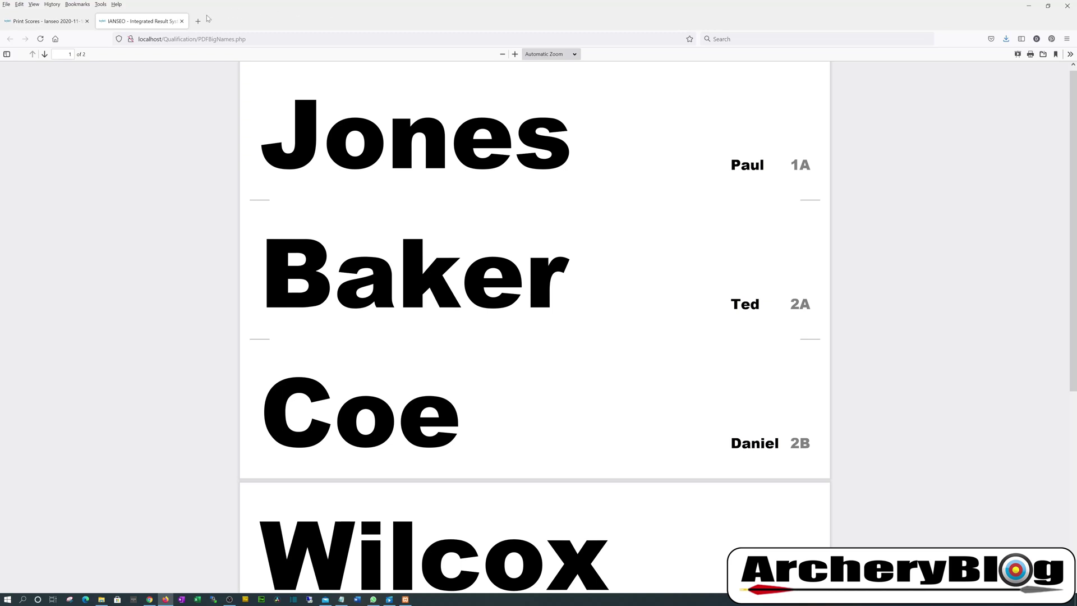
pyautogui.scroll(-5, 444, 251)
pyautogui.scroll(5, 444, 251)
pyautogui.click(181, 22)
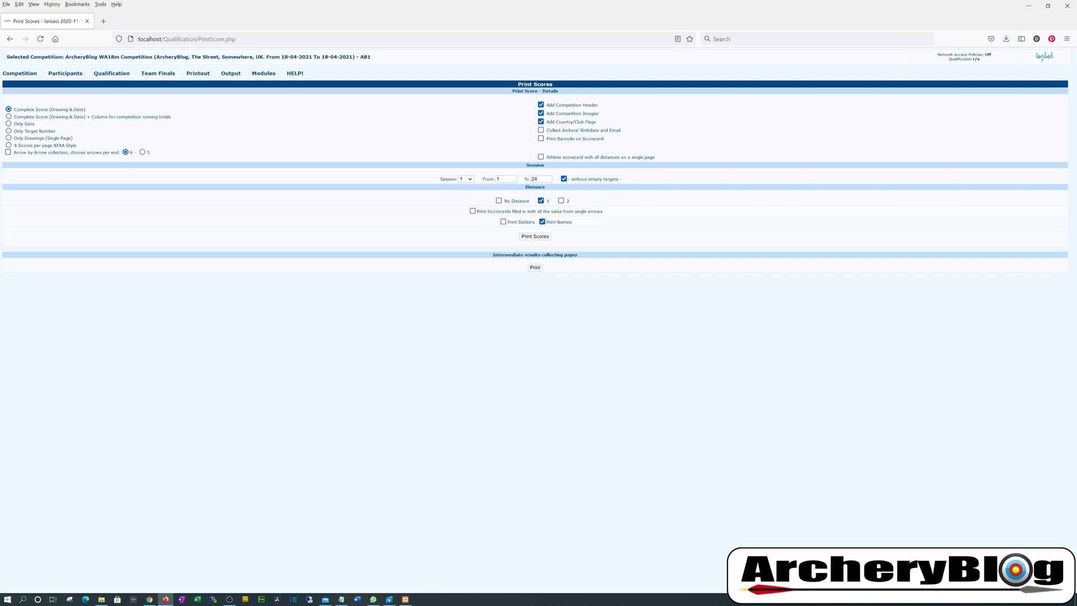
pyautogui.click(470, 179)
pyautogui.click(467, 198)
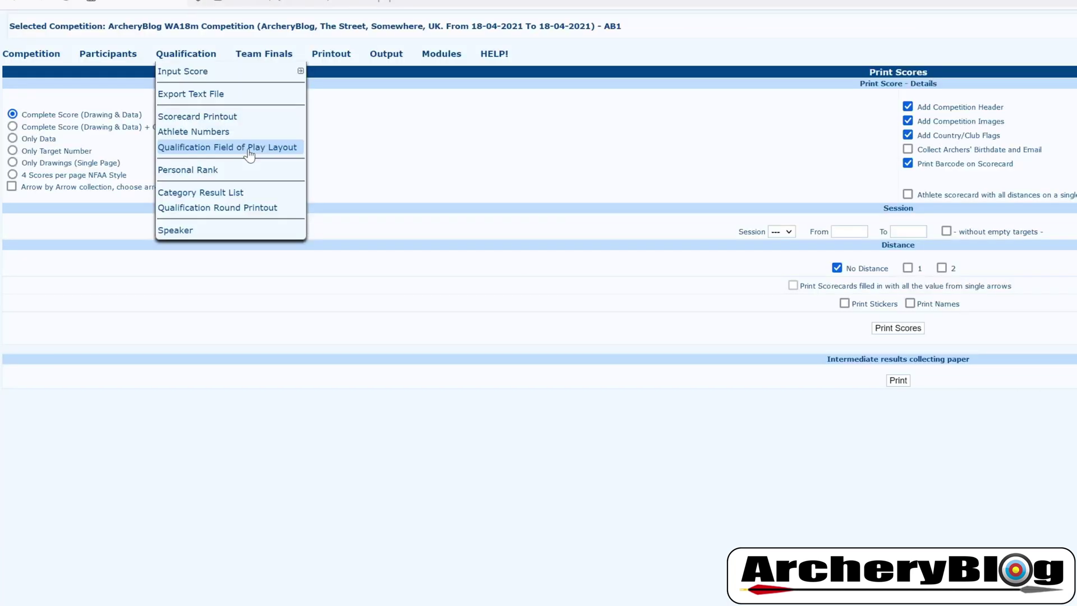
# Generate the Qualification Field of Play Layout, close its preview, and generate the Final Field of Play Layout
pyautogui.click(249, 148)
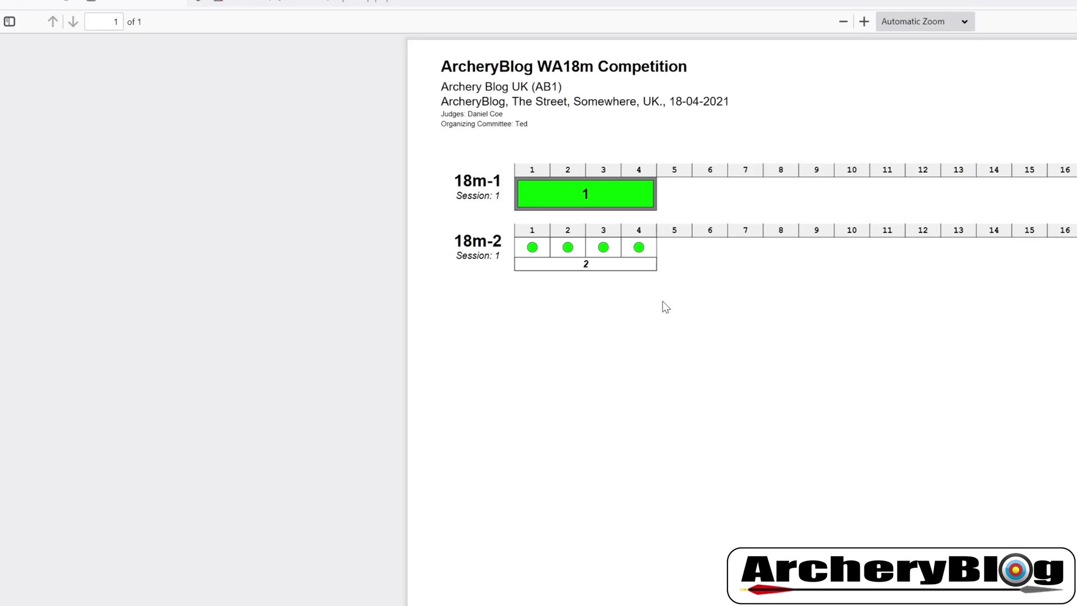
pyautogui.hotkey('ctrl', 'w')
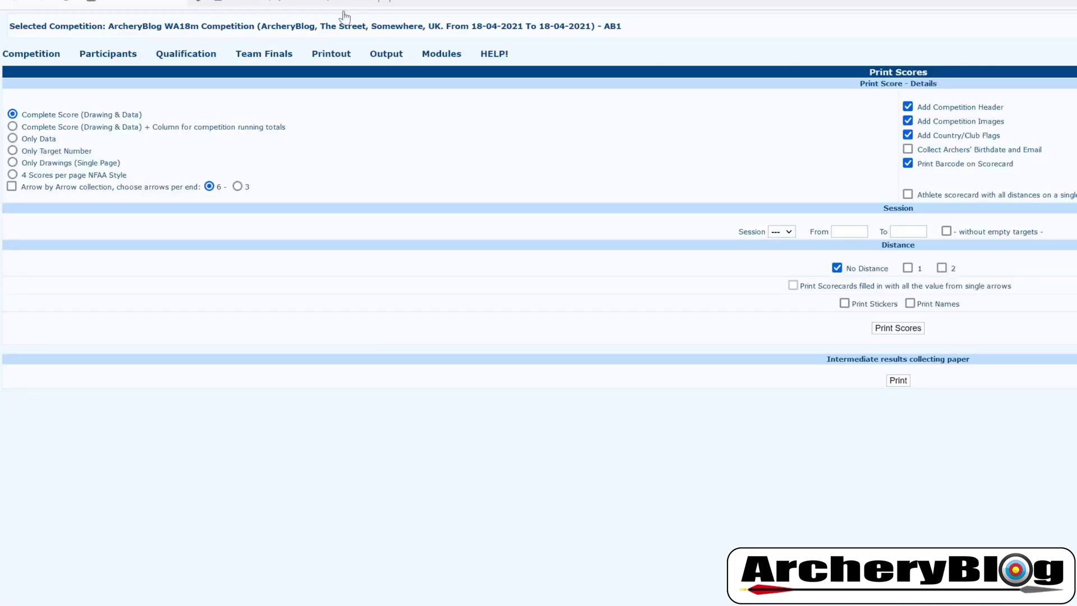
pyautogui.click(204, 56)
pyautogui.moveTo(26, 56)
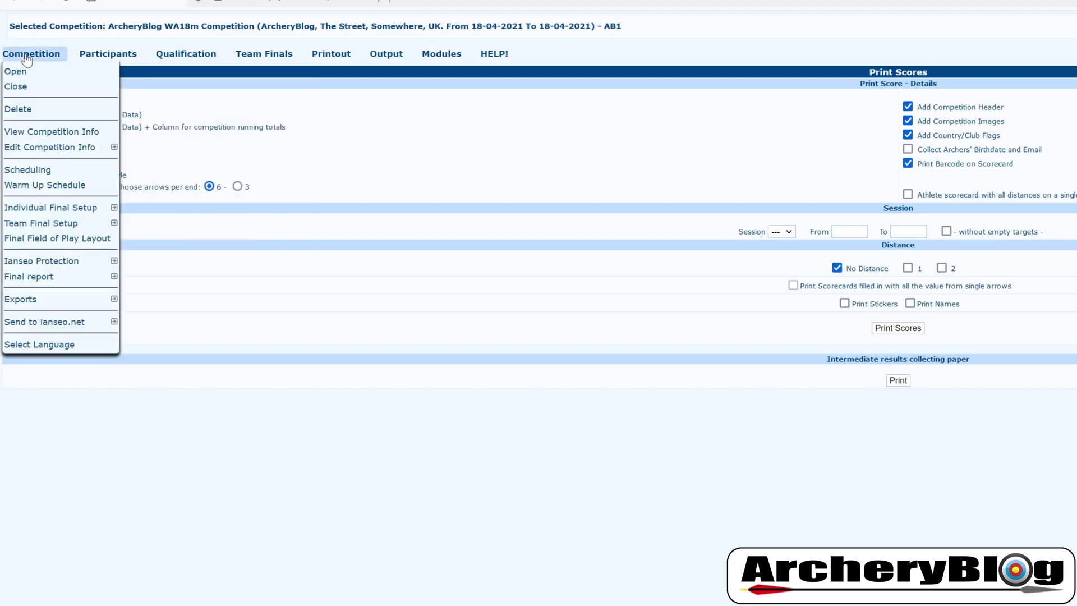
pyautogui.click(65, 241)
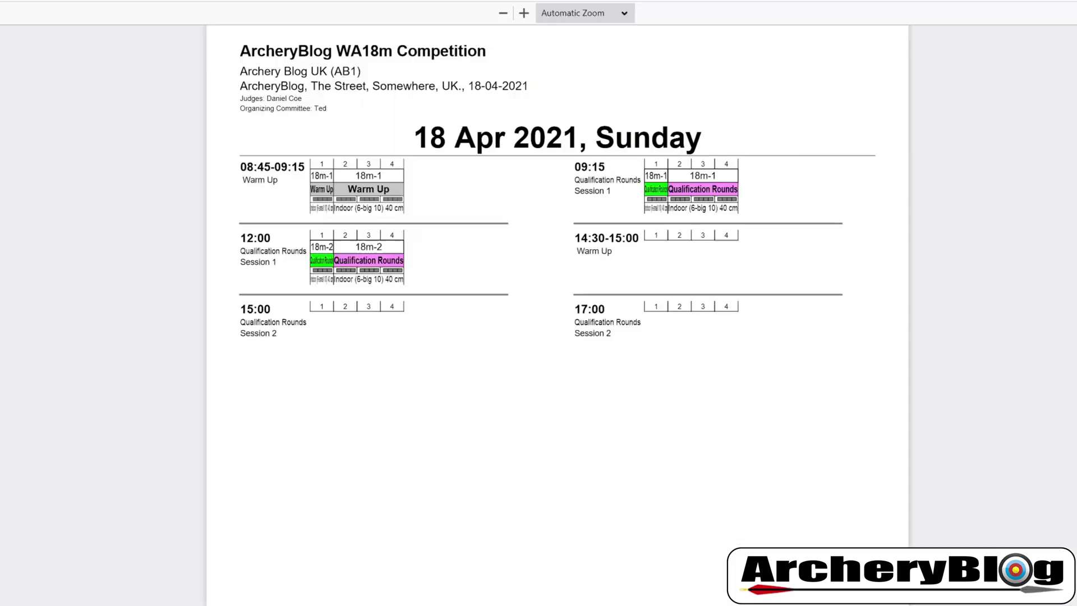
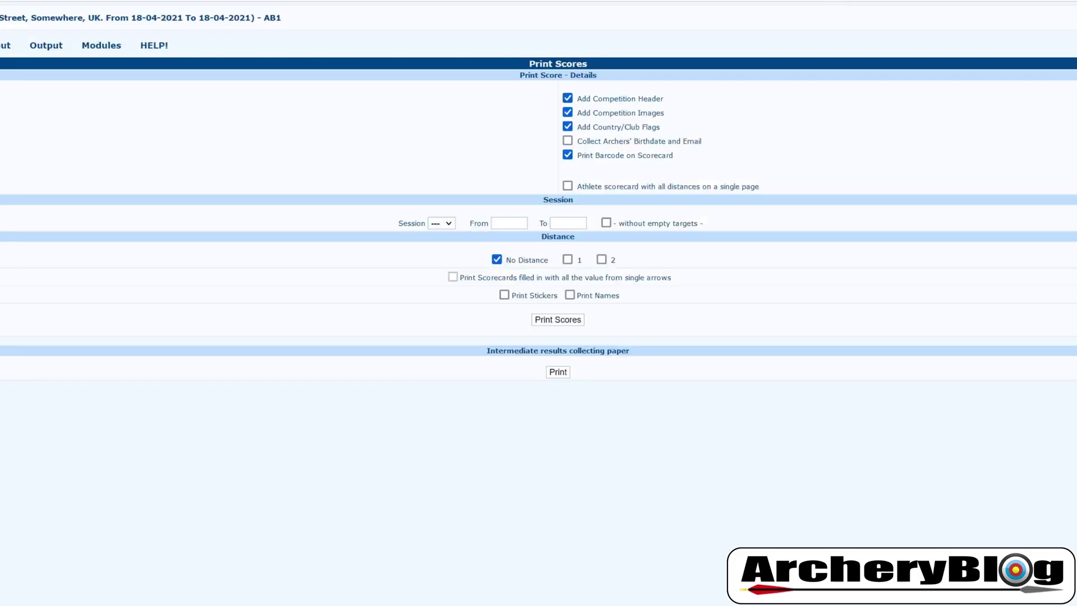
# Open the standard qualification score input table for session 1, targets 1 to 24, distance 1, without arrow entry
pyautogui.moveTo(20, 73)
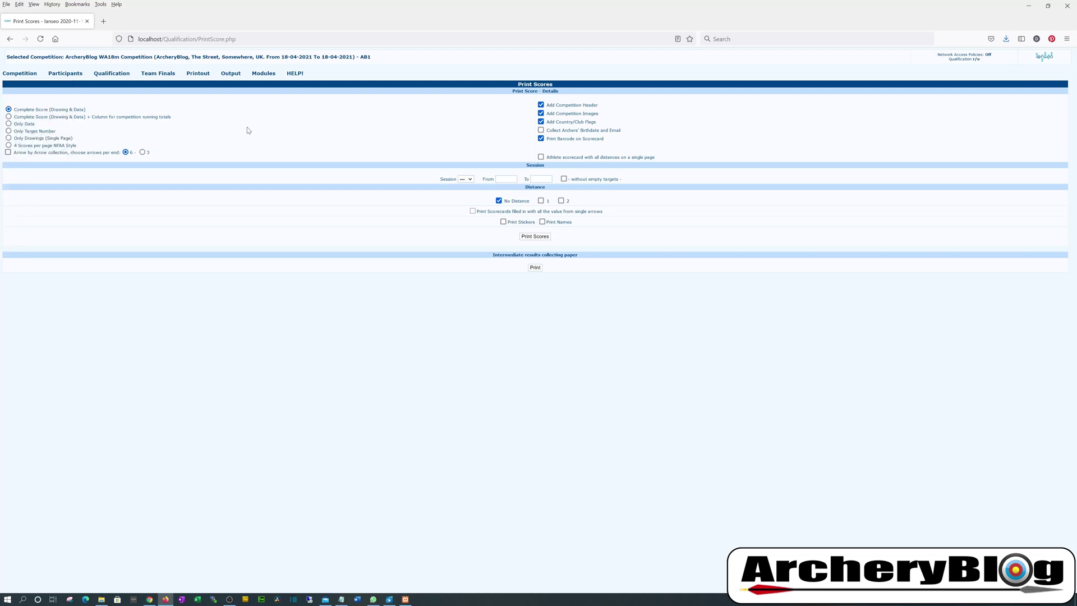
pyautogui.moveTo(108, 74)
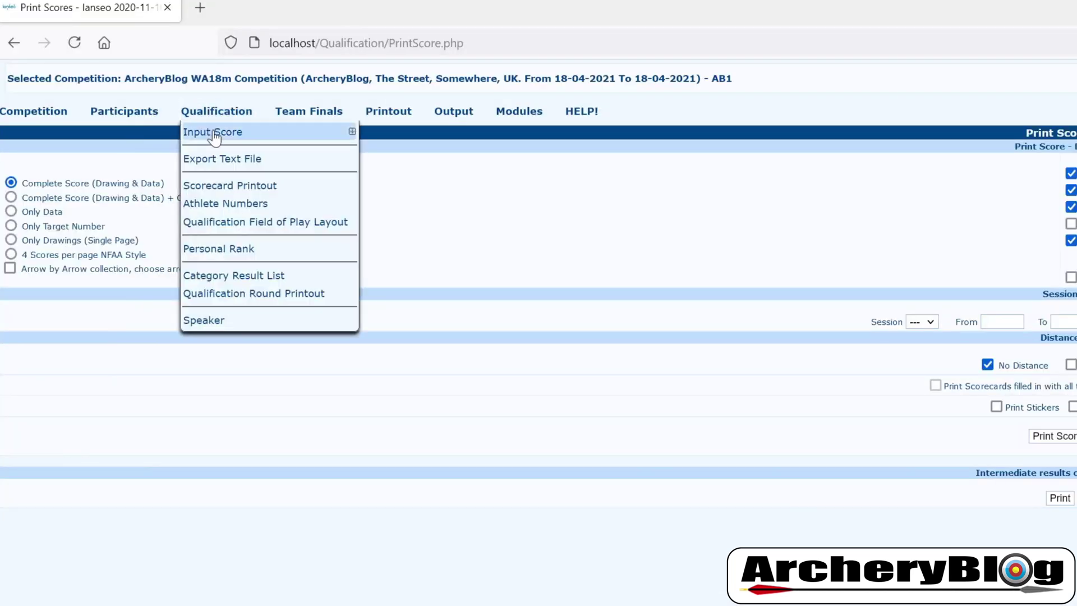
pyautogui.moveTo(217, 138)
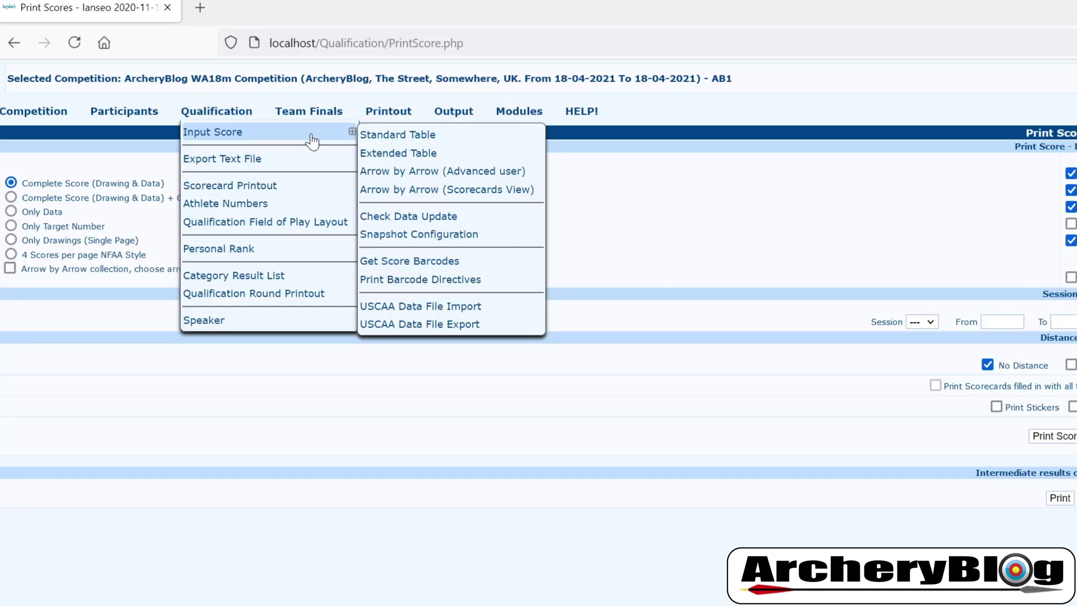
pyautogui.click(428, 138)
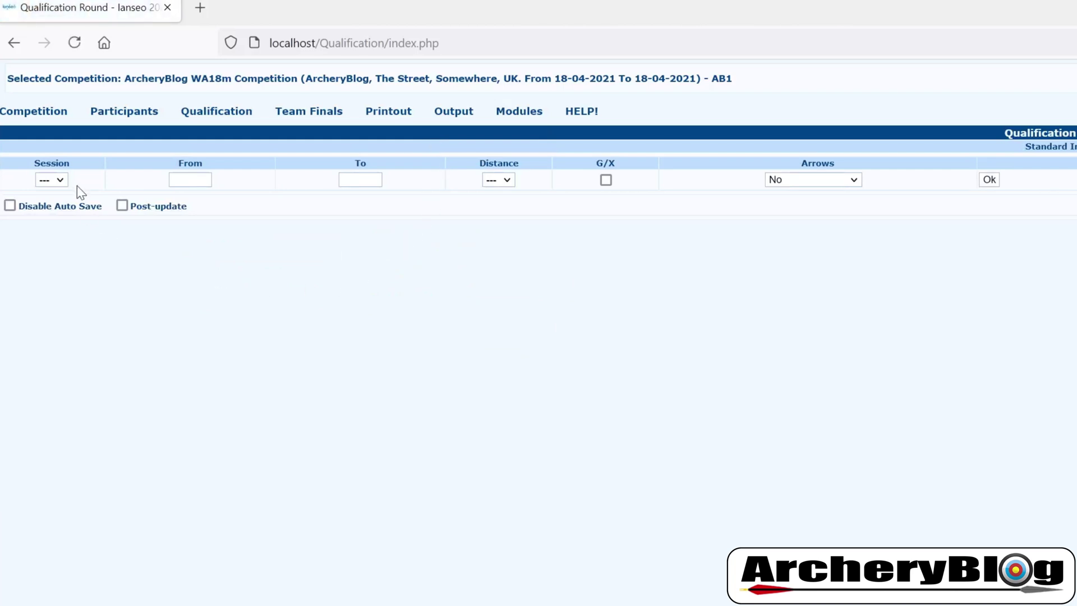
pyautogui.click(59, 181)
pyautogui.click(57, 217)
pyautogui.click(506, 179)
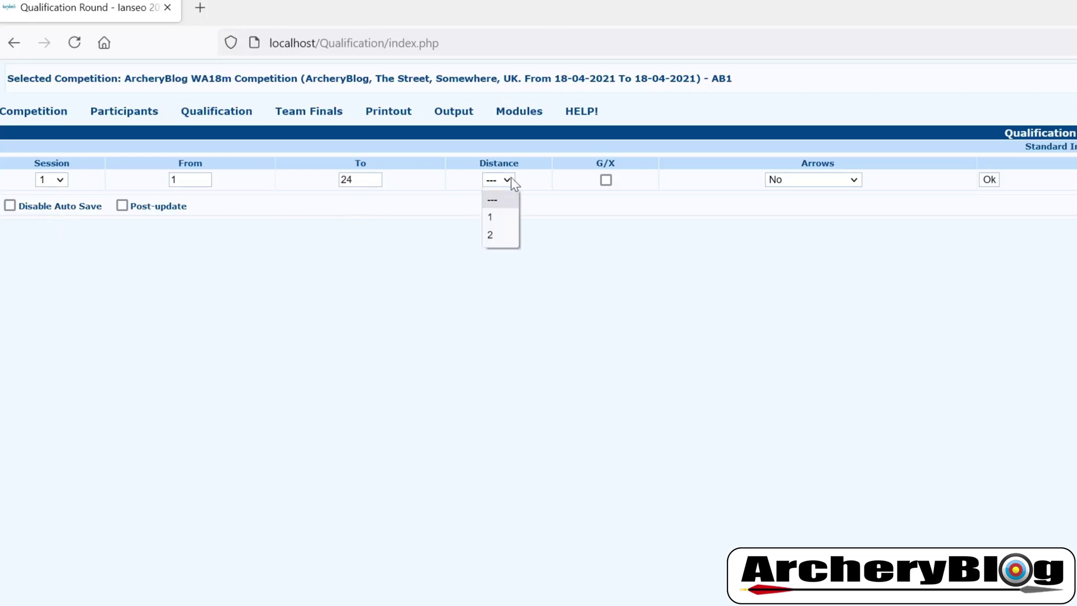
pyautogui.click(507, 217)
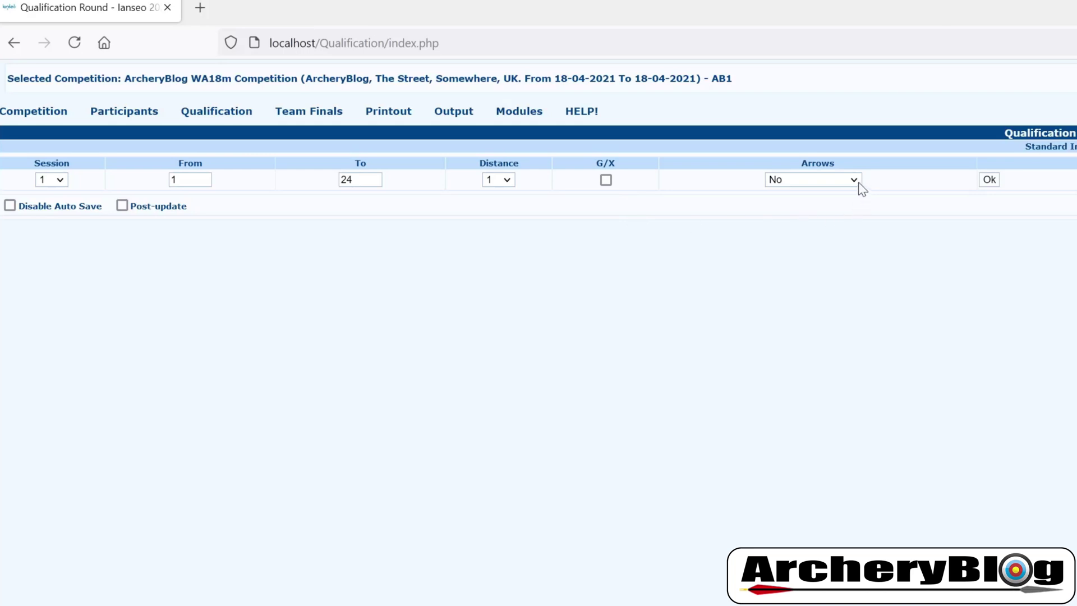
pyautogui.click(988, 179)
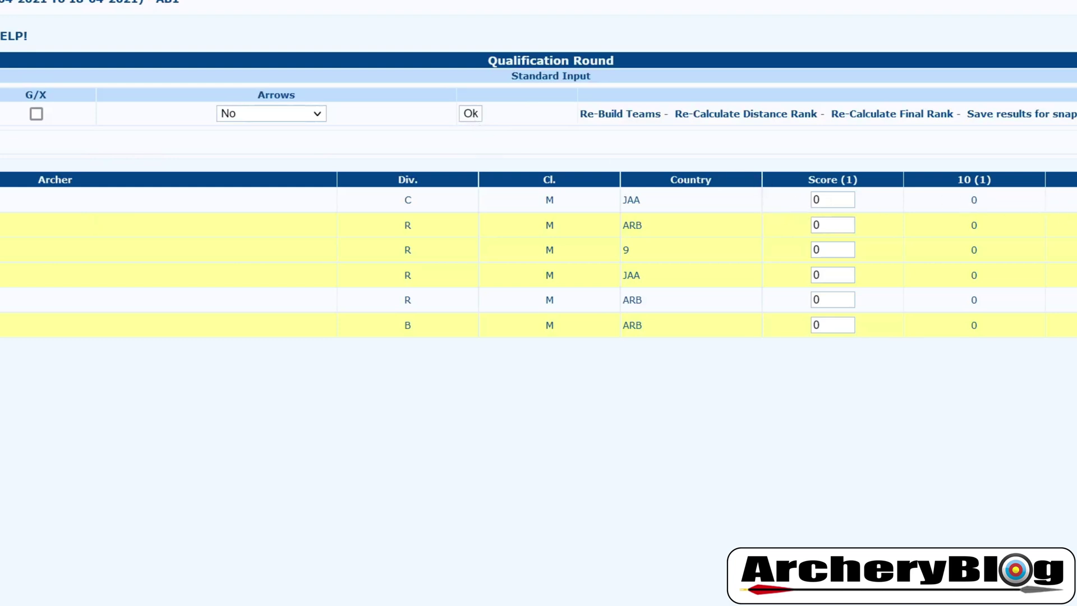
# Try to enter a distance 1 score of 550 for the archer on target 001A
pyautogui.click(832, 200)
pyautogui.hotkey('ctrl', 'a')
pyautogui.write('550')
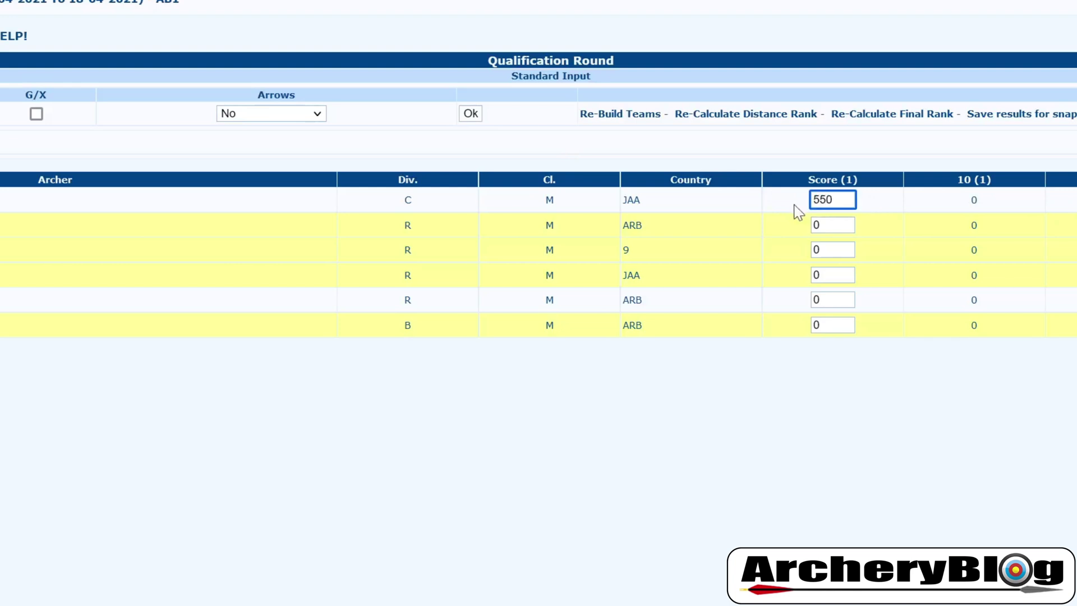
pyautogui.press('Tab')
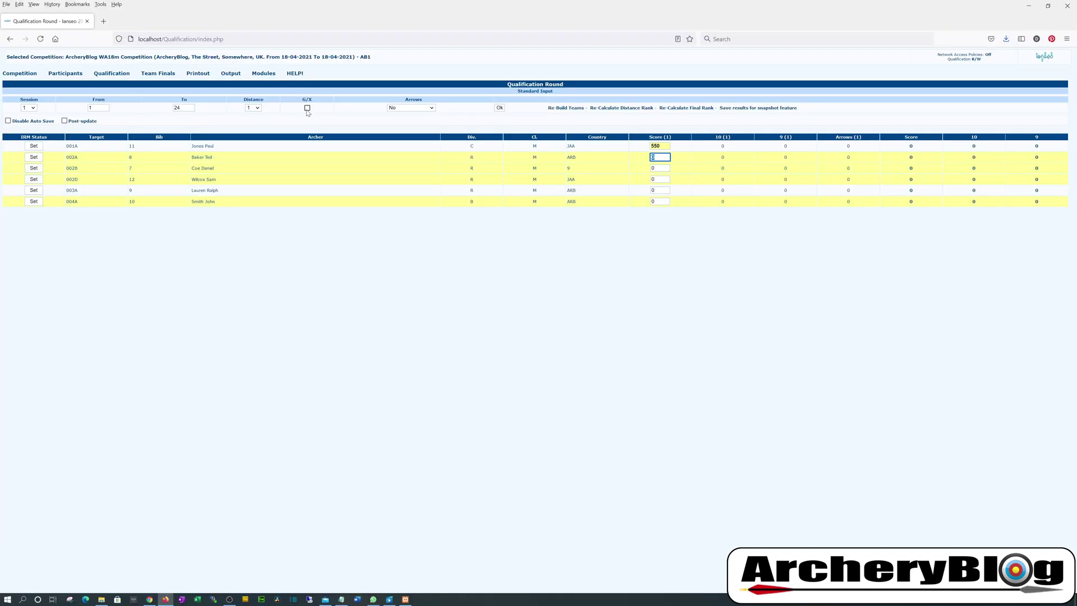
# View the IRM status options for the archer on target 002A and cancel without setting one
pyautogui.click(34, 158)
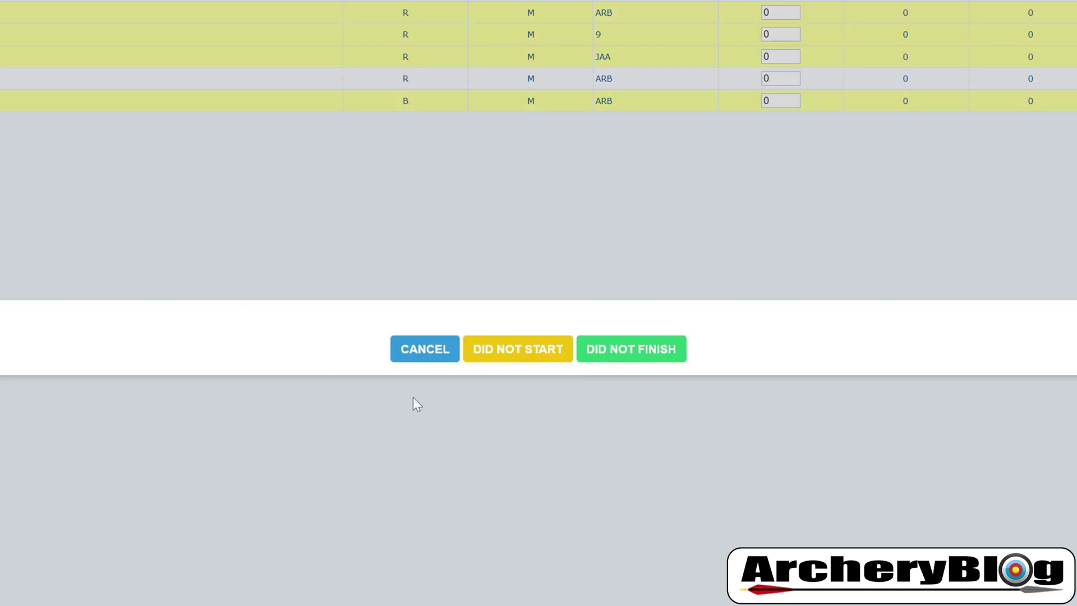
pyautogui.click(516, 358)
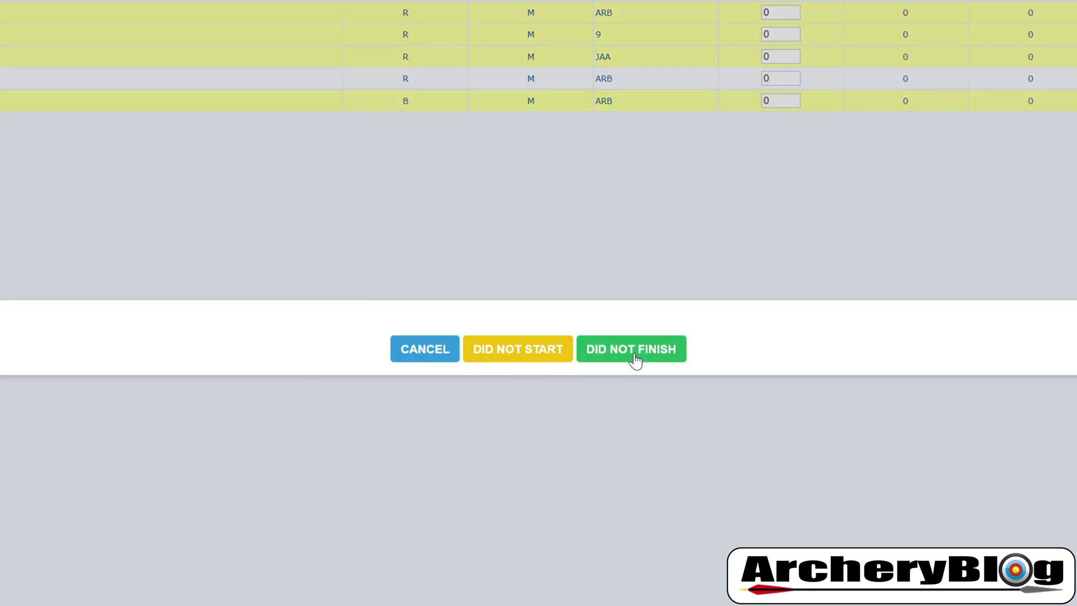
pyautogui.click(410, 354)
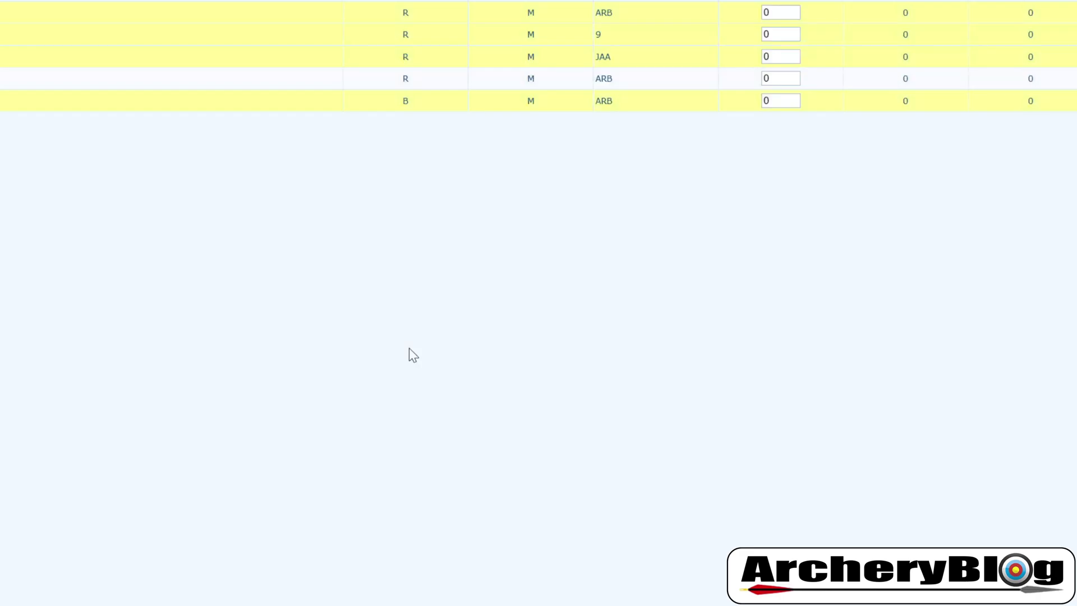
# Reset the score on target 001A to 0, enable G/X entry and reload the score table
pyautogui.click(659, 146)
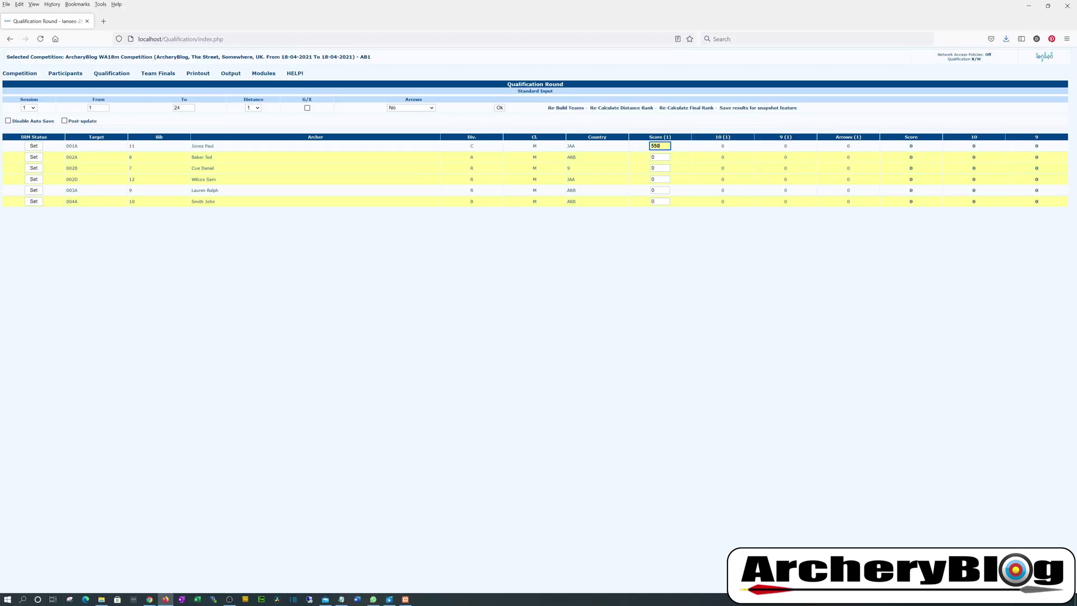
pyautogui.click(660, 157)
pyautogui.click(660, 146)
pyautogui.doubleClick(655, 145)
pyautogui.write('0')
pyautogui.click(306, 108)
pyautogui.click(499, 108)
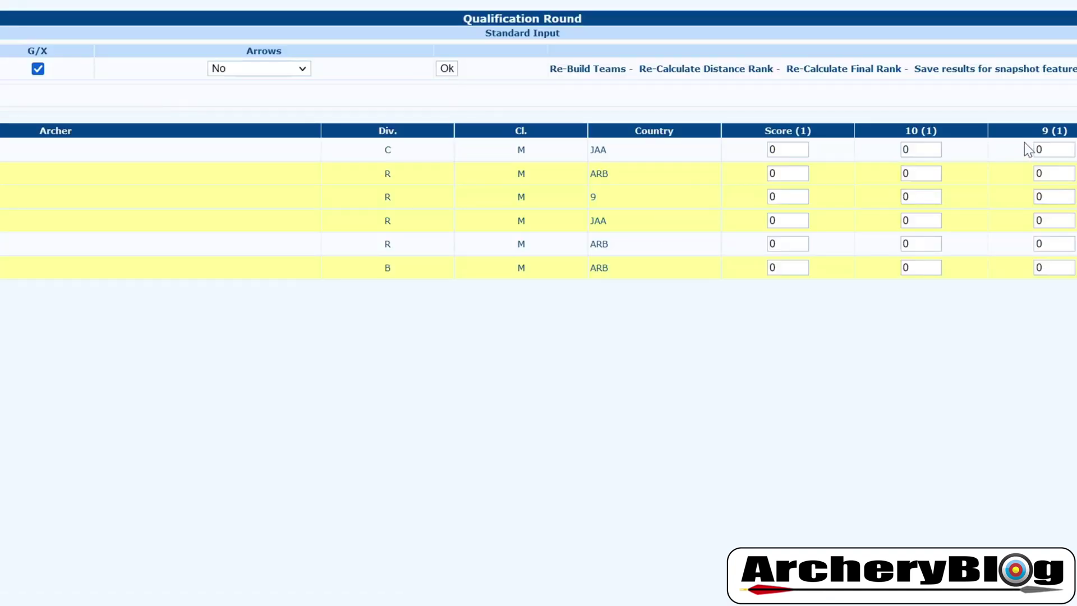
# Try to enter a distance 1 score of 301 for the archer on target 001A
pyautogui.click(787, 149)
pyautogui.click(788, 150)
pyautogui.doubleClick(773, 150)
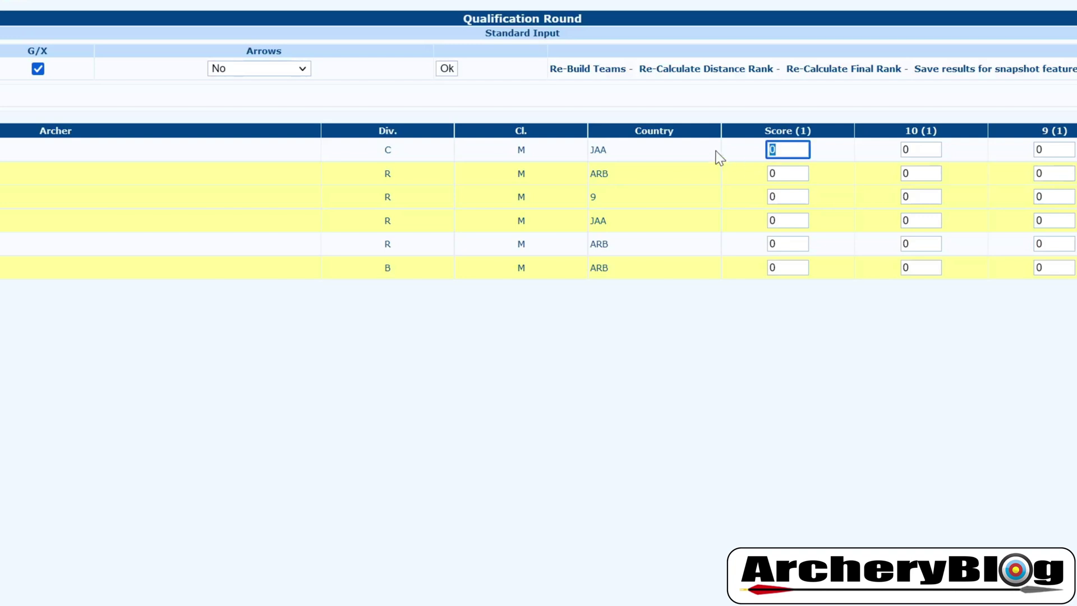
pyautogui.write('301')
pyautogui.press('Tab')
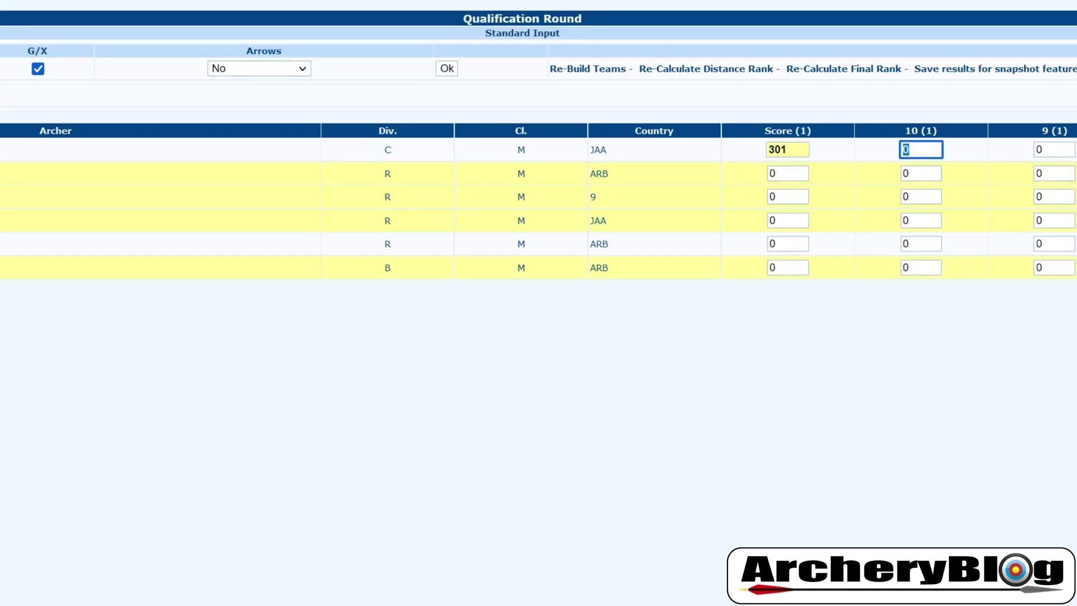
# Set the distance 1 score of the archer on target 001A to 300
pyautogui.click(786, 151)
pyautogui.moveTo(786, 150); pyautogui.dragTo(748, 147)
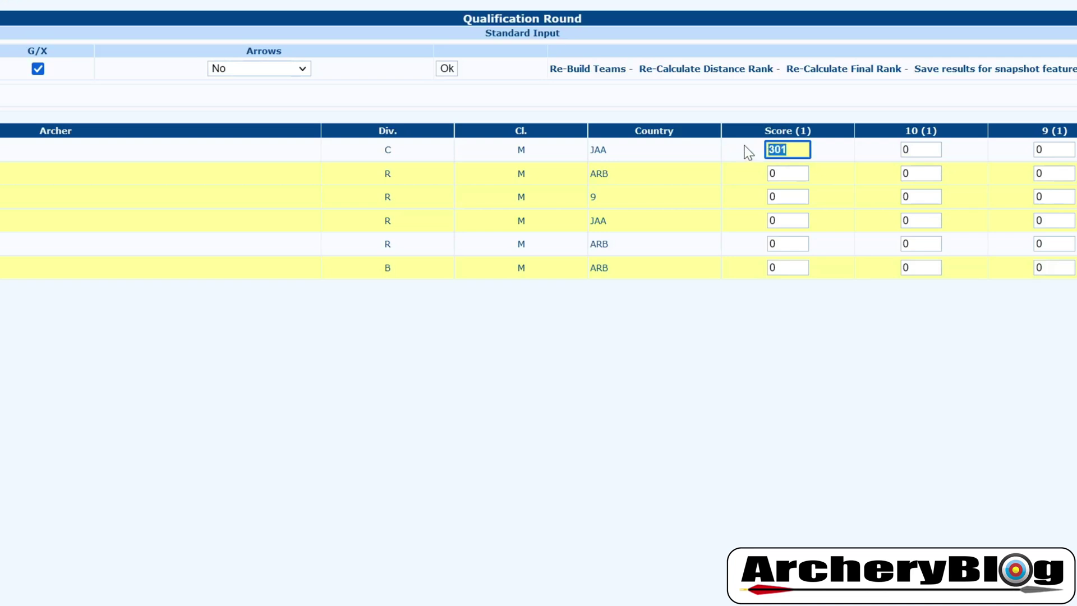
pyautogui.write('300')
pyautogui.press('Tab')
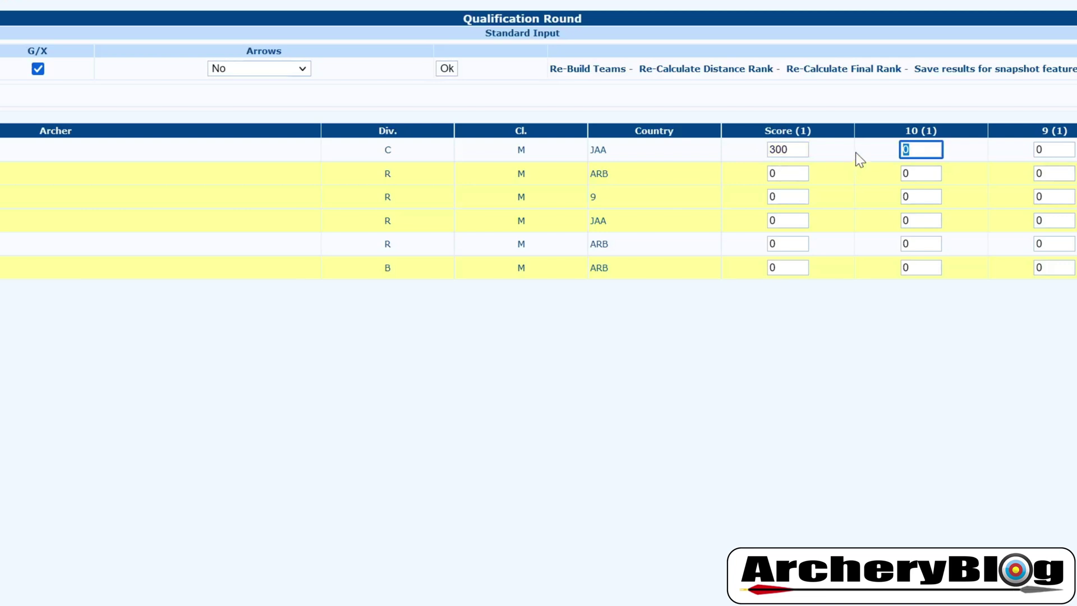
# Try 31 and 30 as the number of 10s for the archer on target 001A
pyautogui.write('31')
pyautogui.press('Tab')
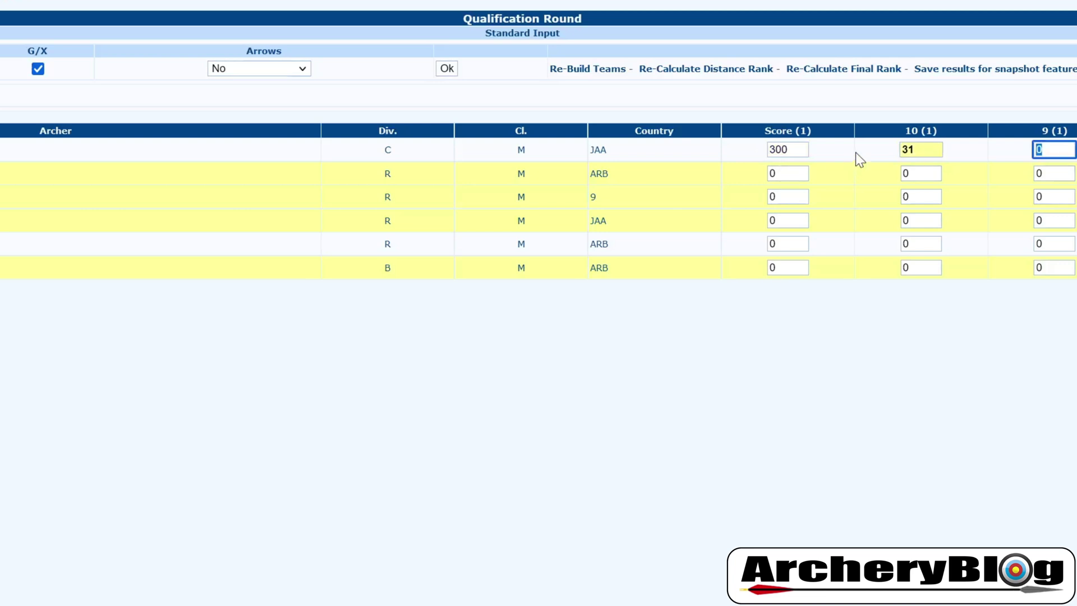
pyautogui.hotkey('shift', 'Tab')
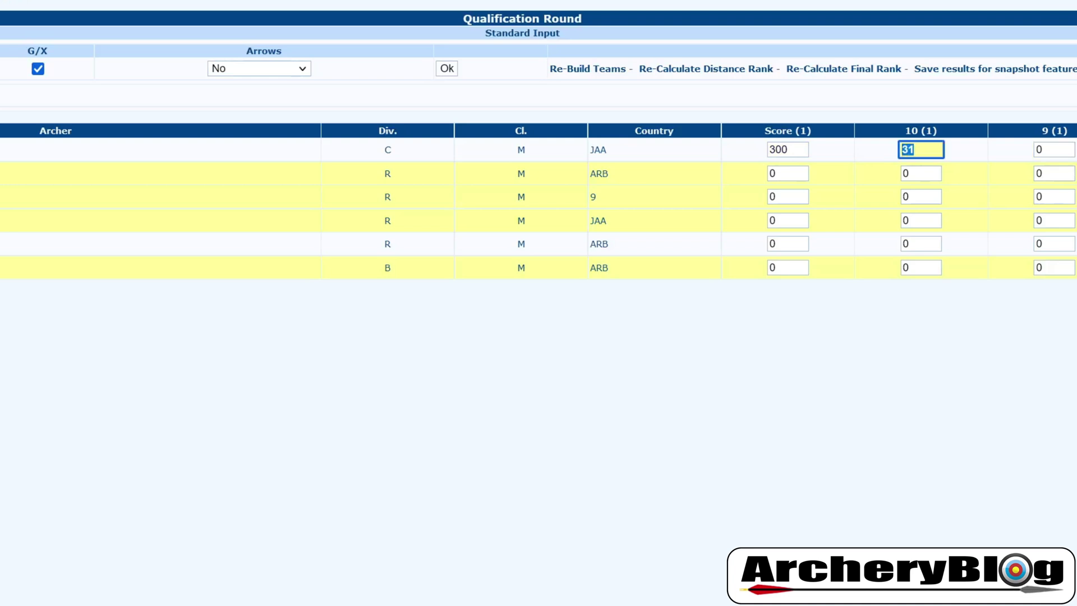
pyautogui.write('30')
pyautogui.press('Tab')
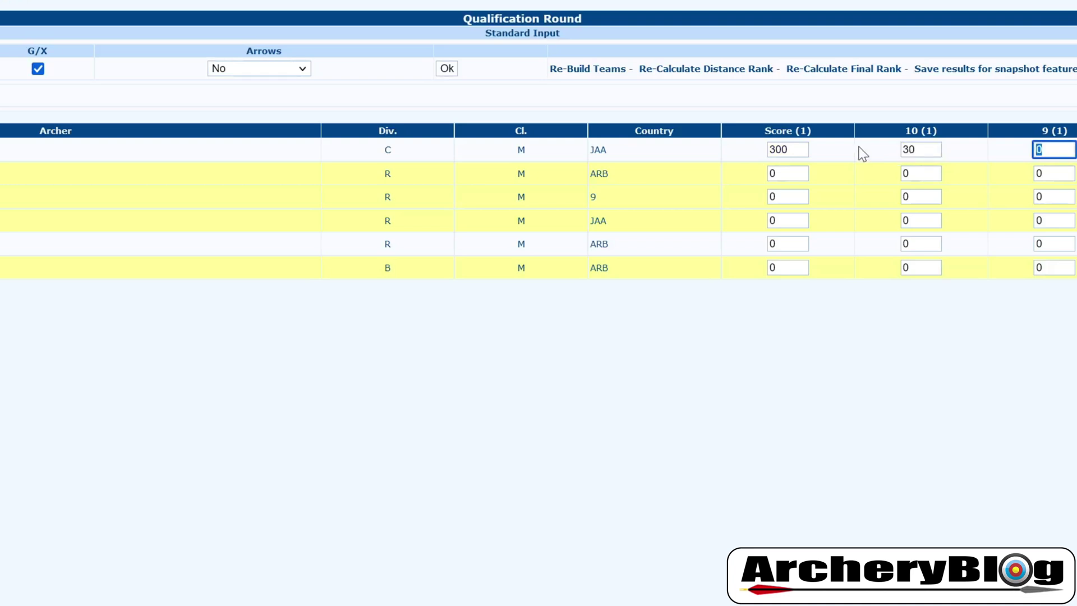
# Set the number of 10s for the archer on target 001A to 29
pyautogui.hotkey('shift', 'Tab')
pyautogui.write('29')
pyautogui.press('Tab')
pyautogui.hotkey('shift', 'Tab')
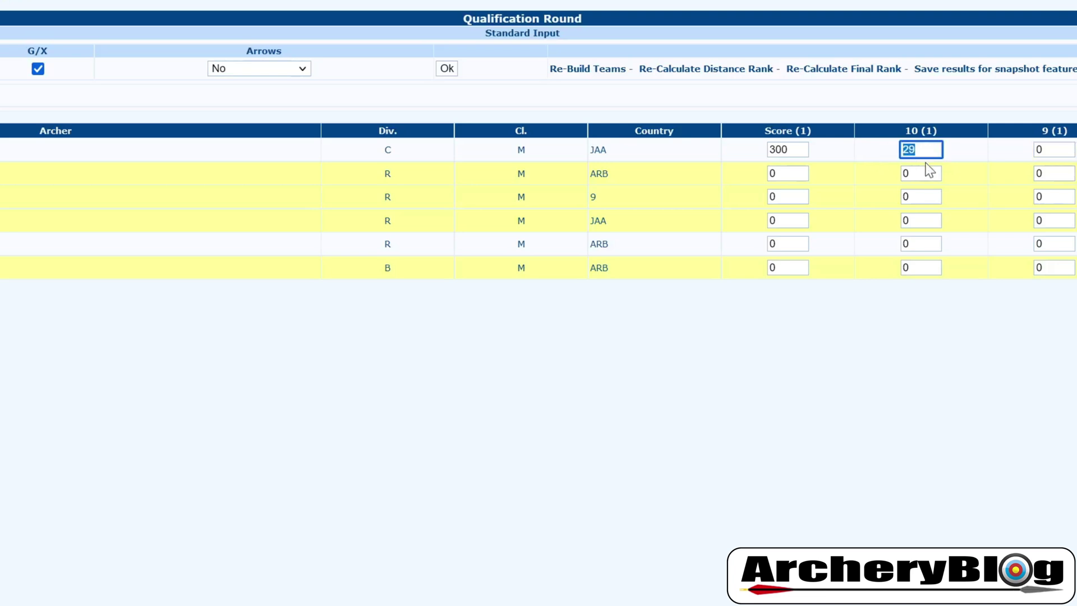
pyautogui.write('29')
pyautogui.press('Tab')
pyautogui.hotkey('shift', 'Tab')
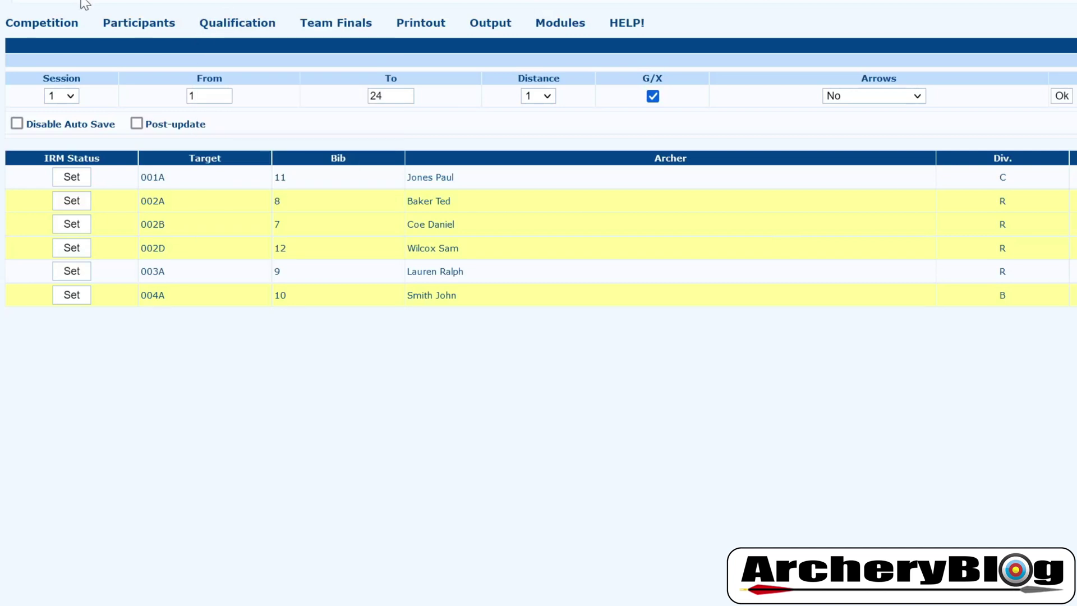
# Open the competition info's Advanced Params and check the Max Distance Score and Max Individual Final Score values
pyautogui.moveTo(36, 25)
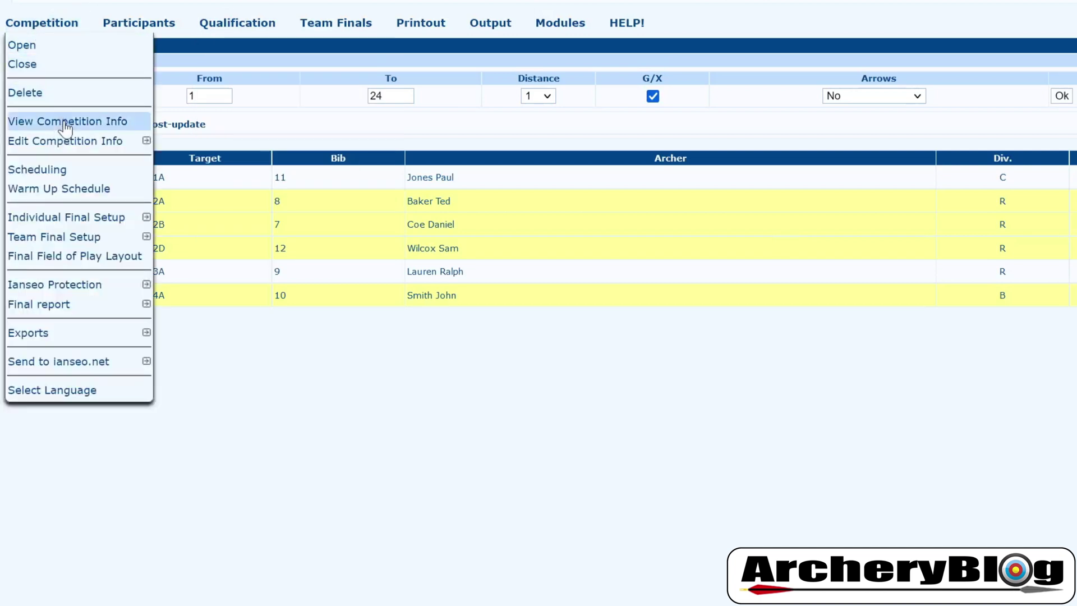
pyautogui.moveTo(74, 147)
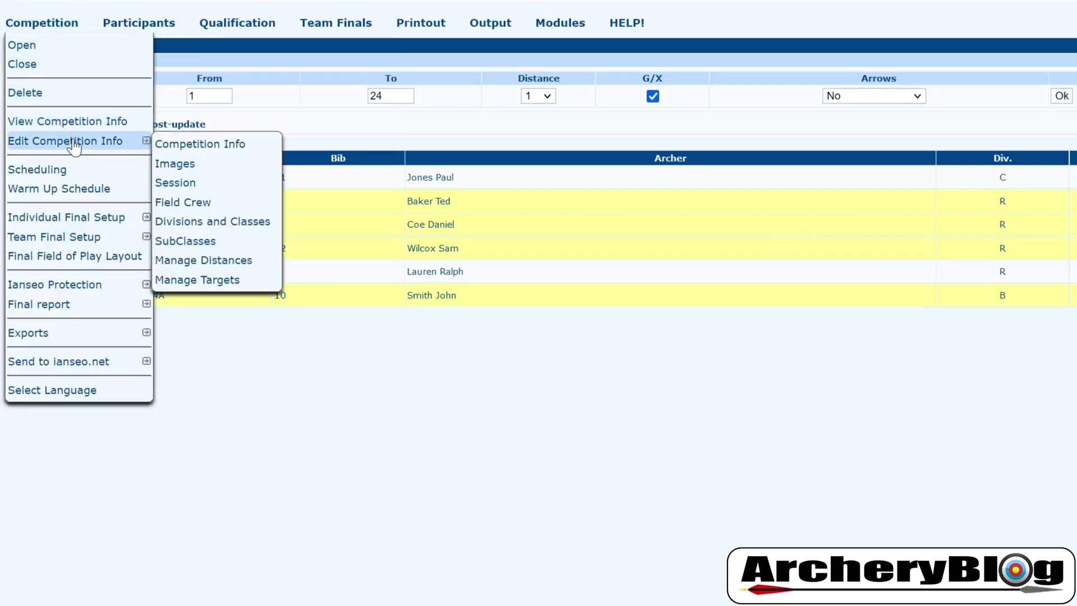
pyautogui.click(202, 145)
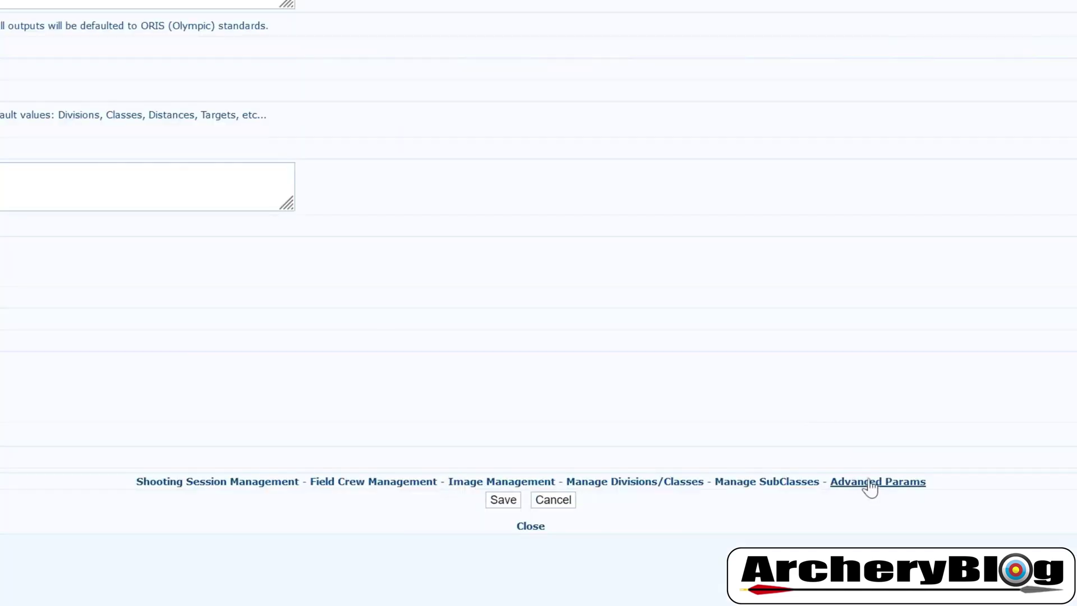
pyautogui.click(883, 485)
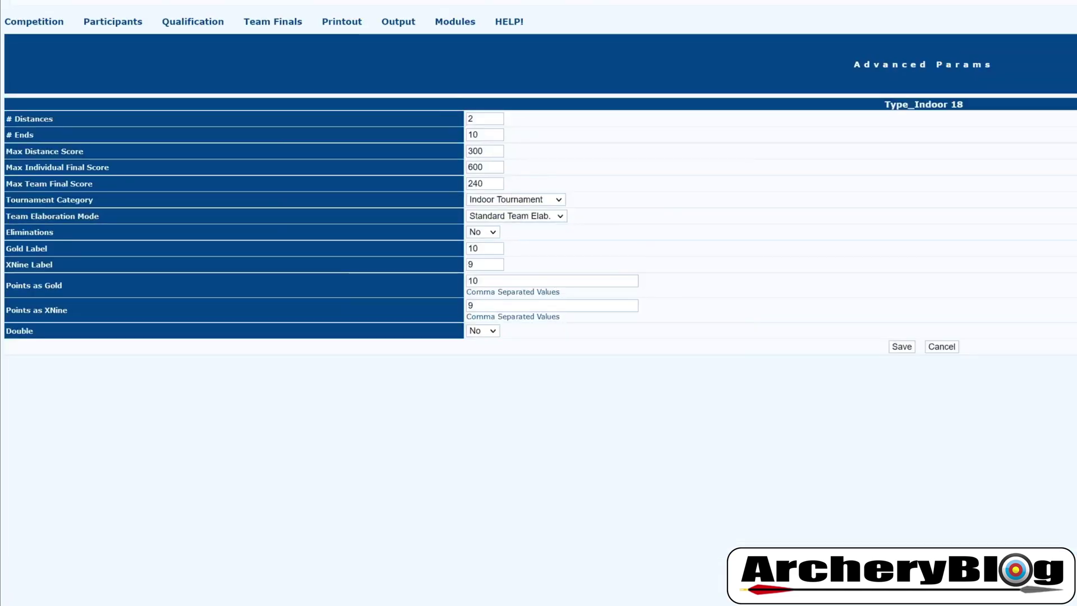
pyautogui.click(482, 151)
pyautogui.doubleClick(475, 151)
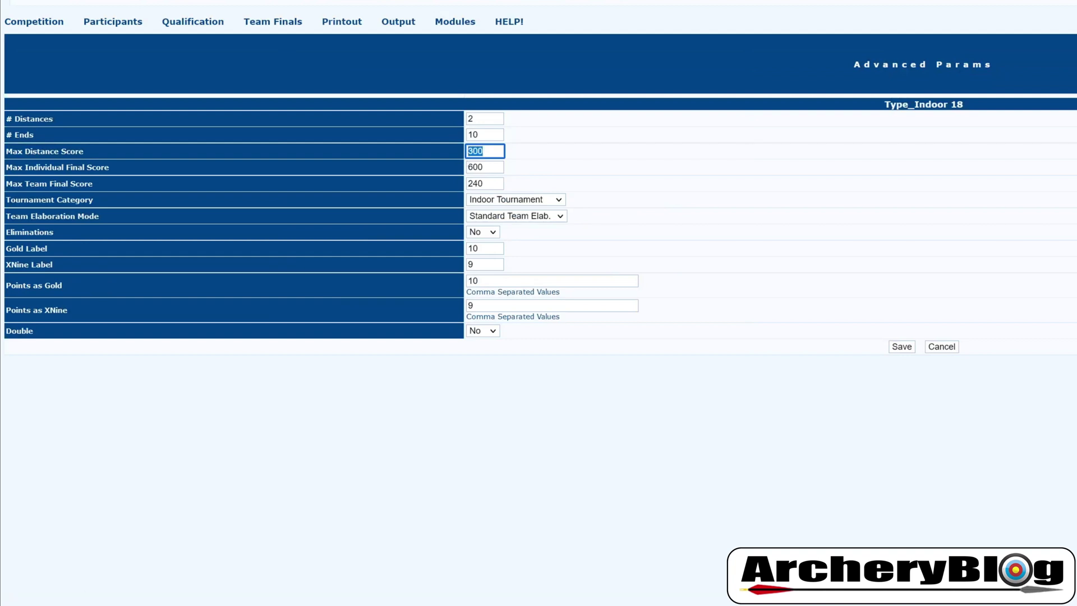
pyautogui.click(484, 166)
pyautogui.click(485, 151)
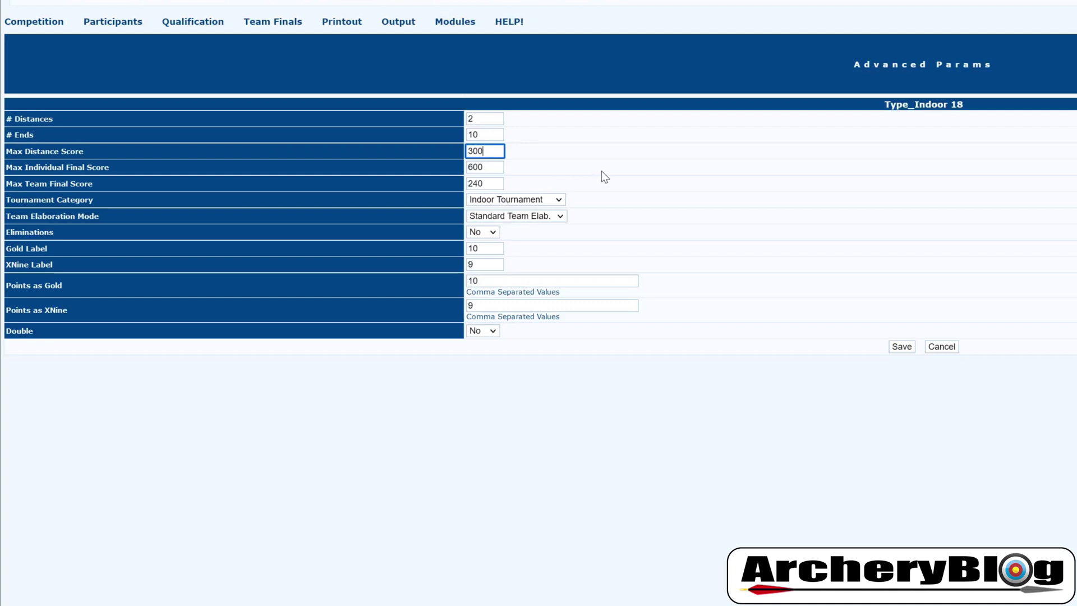
pyautogui.click(36, 23)
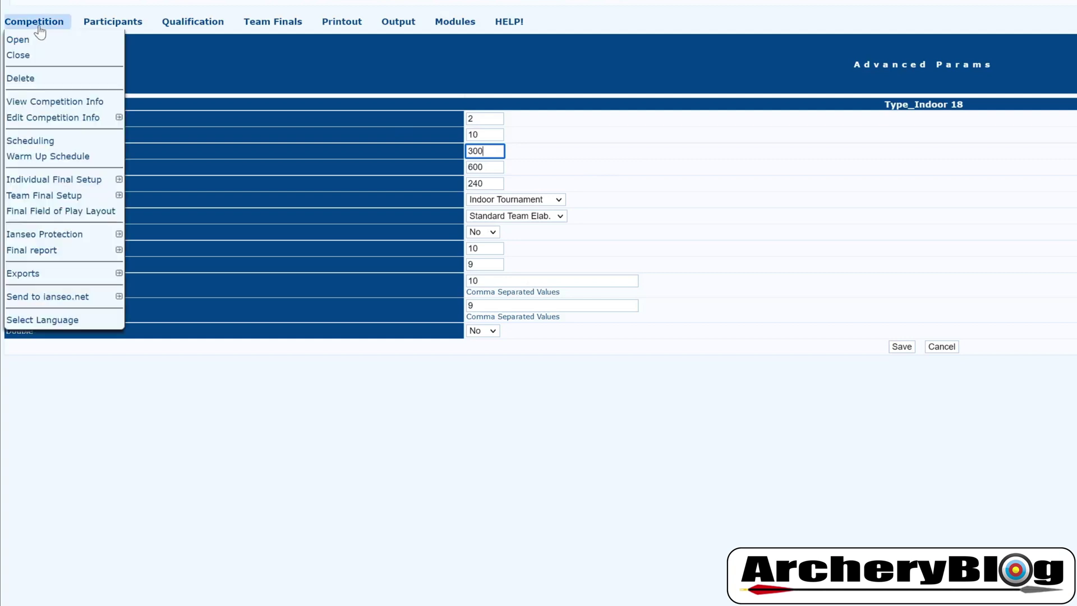
# Load the standard qualification score table for session 1, distance 1, with the G/X option enabled
pyautogui.moveTo(59, 125)
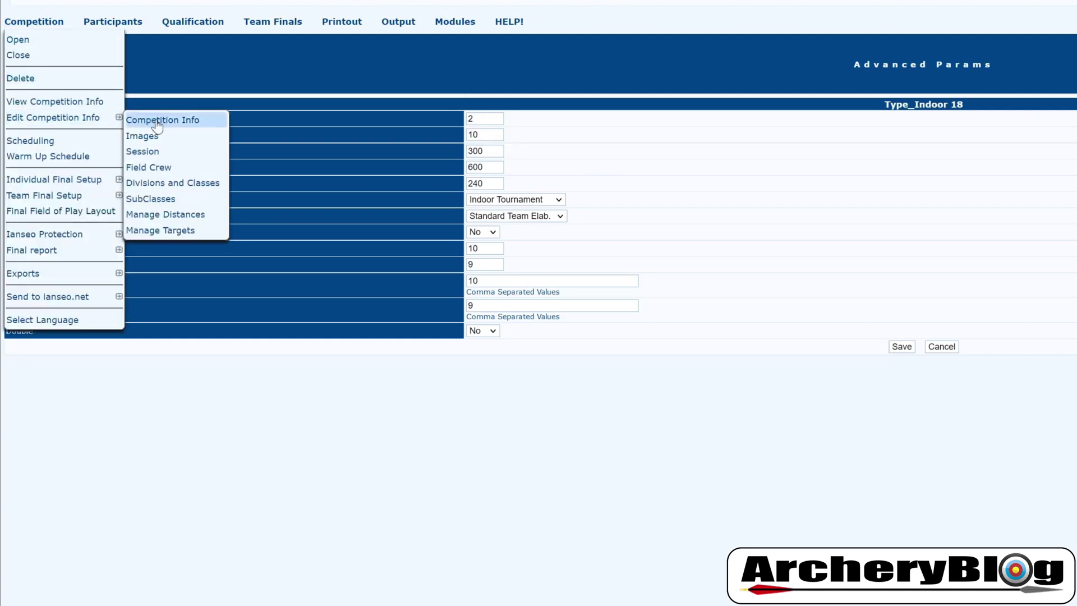
pyautogui.click(157, 127)
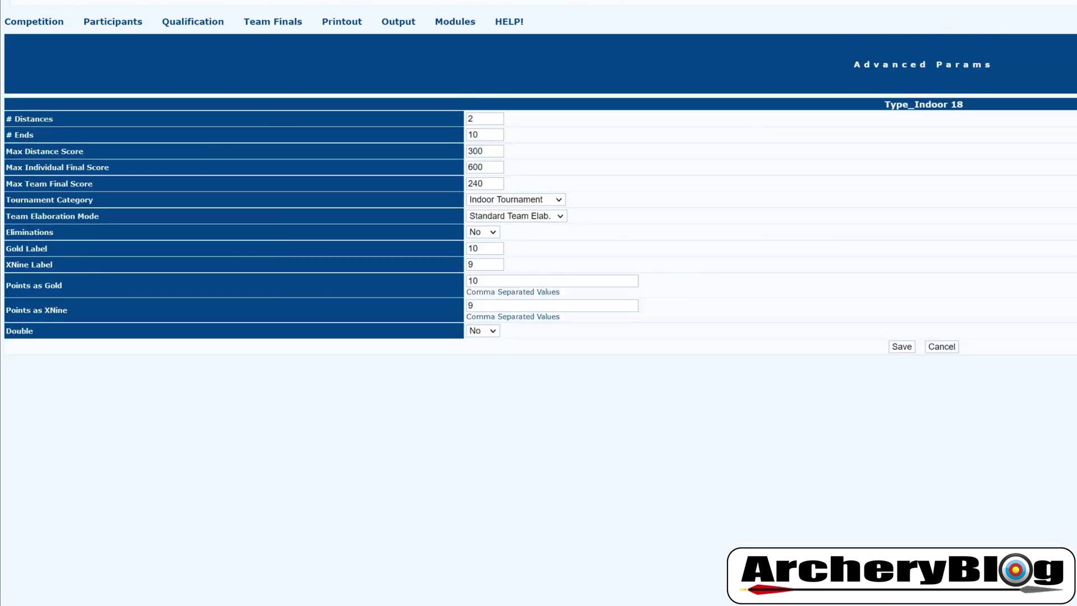
pyautogui.moveTo(180, 27)
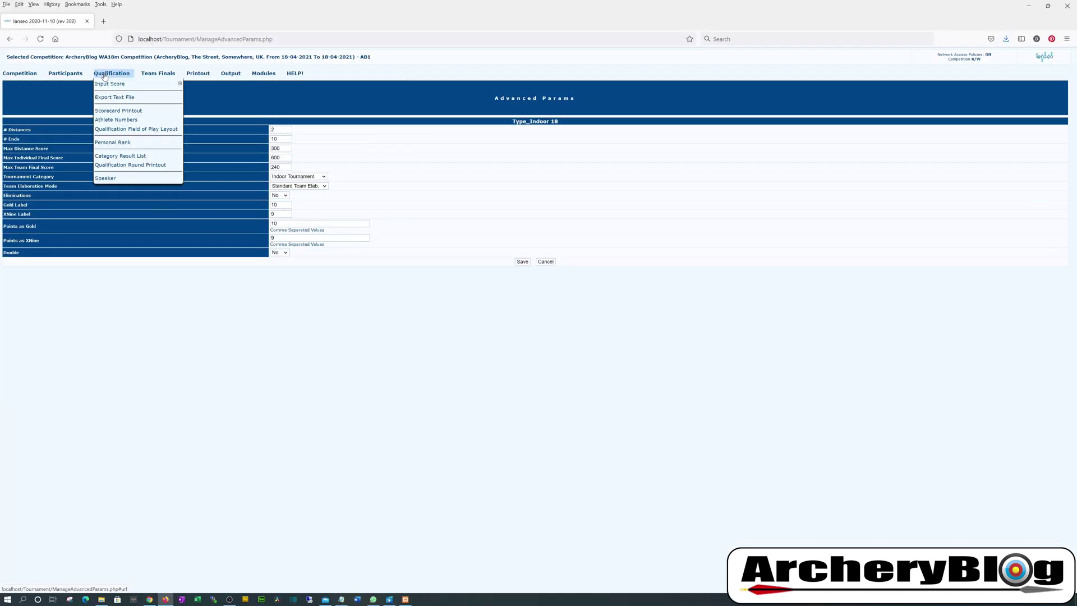
pyautogui.moveTo(263, 47)
pyautogui.click(195, 87)
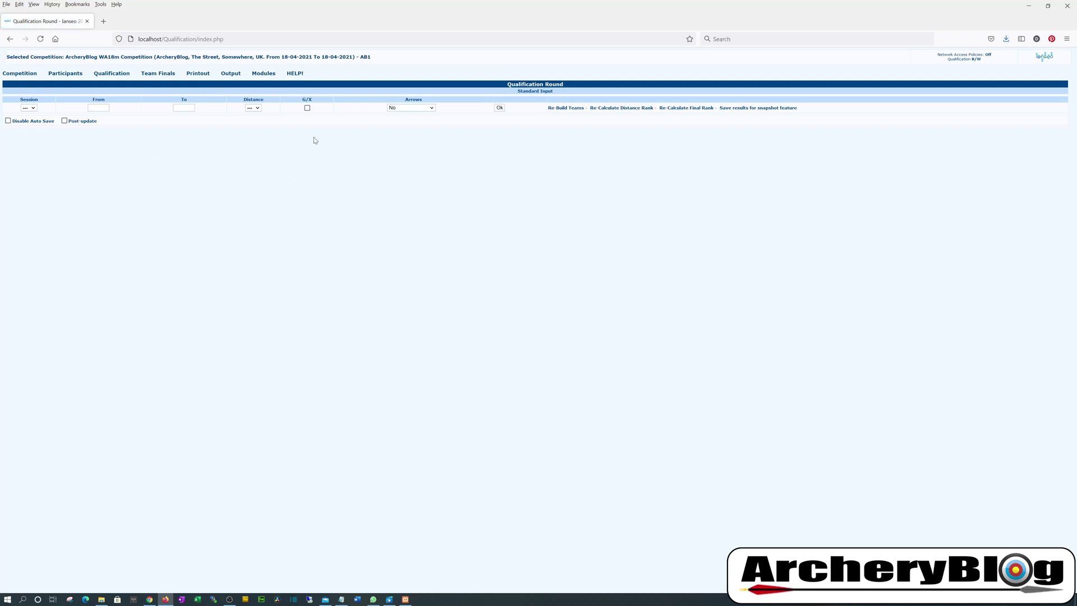
pyautogui.click(34, 109)
pyautogui.click(33, 126)
pyautogui.click(255, 110)
pyautogui.click(251, 126)
pyautogui.click(307, 108)
pyautogui.click(498, 109)
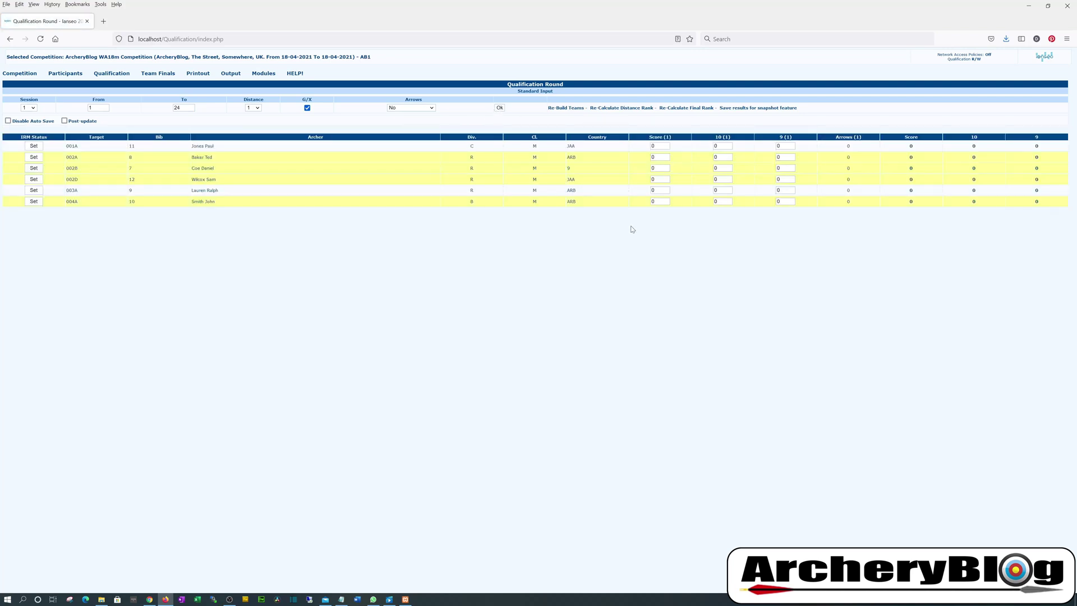
# Enter a distance 1 score of 250 with 18 tens and 5 nines for the archer on target 001A
pyautogui.click(659, 146)
pyautogui.write('250')
pyautogui.press('Tab')
pyautogui.write('18')
pyautogui.press('Tab')
pyautogui.press('Tab')
pyautogui.press('Tab')
pyautogui.hotkey('shift', 'Tab')
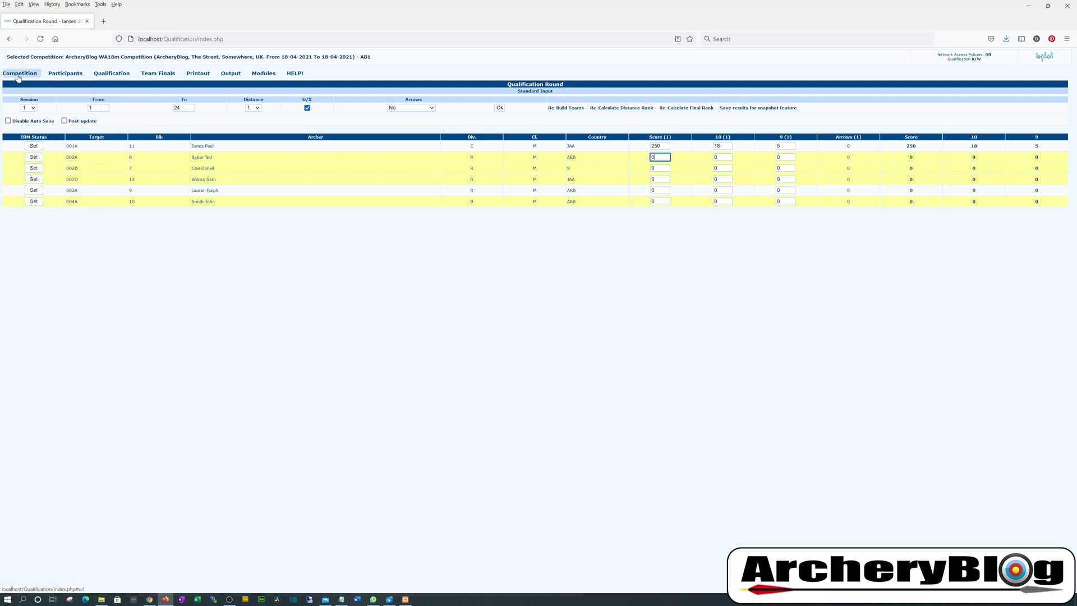
# Visit the participants list, and reload the standard score table for session 1, distance 1 with G/X to check the saved scores
pyautogui.click(66, 75)
pyautogui.click(66, 83)
pyautogui.moveTo(112, 74)
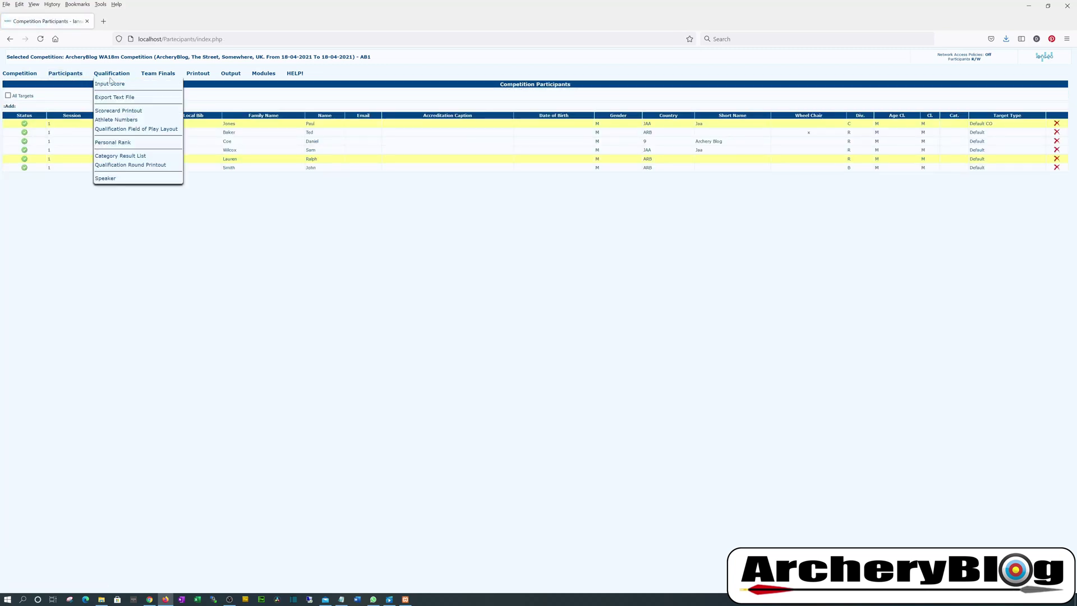
pyautogui.click(112, 84)
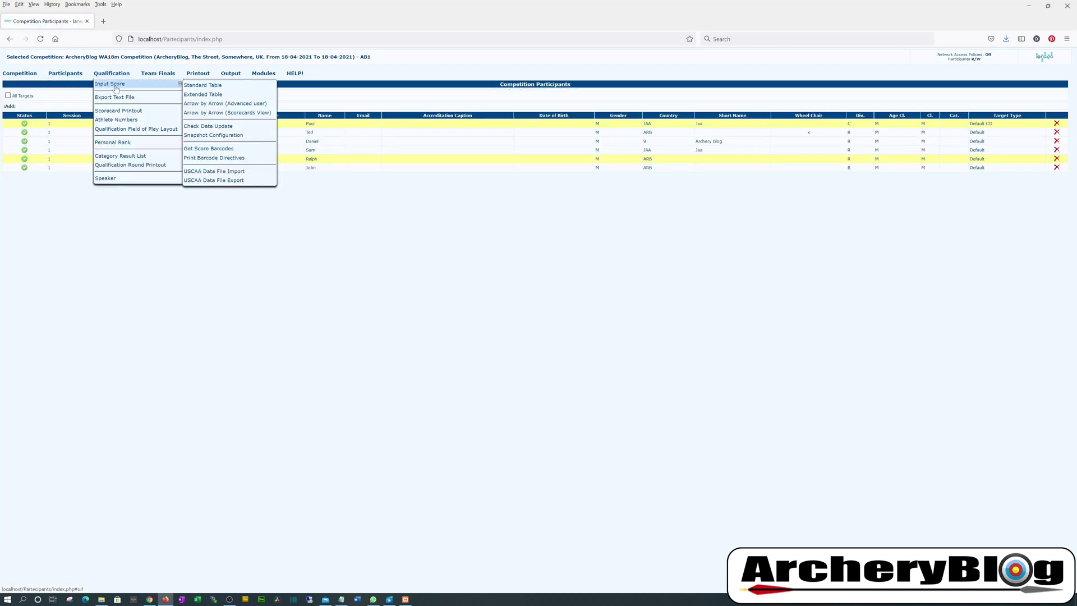
pyautogui.click(202, 86)
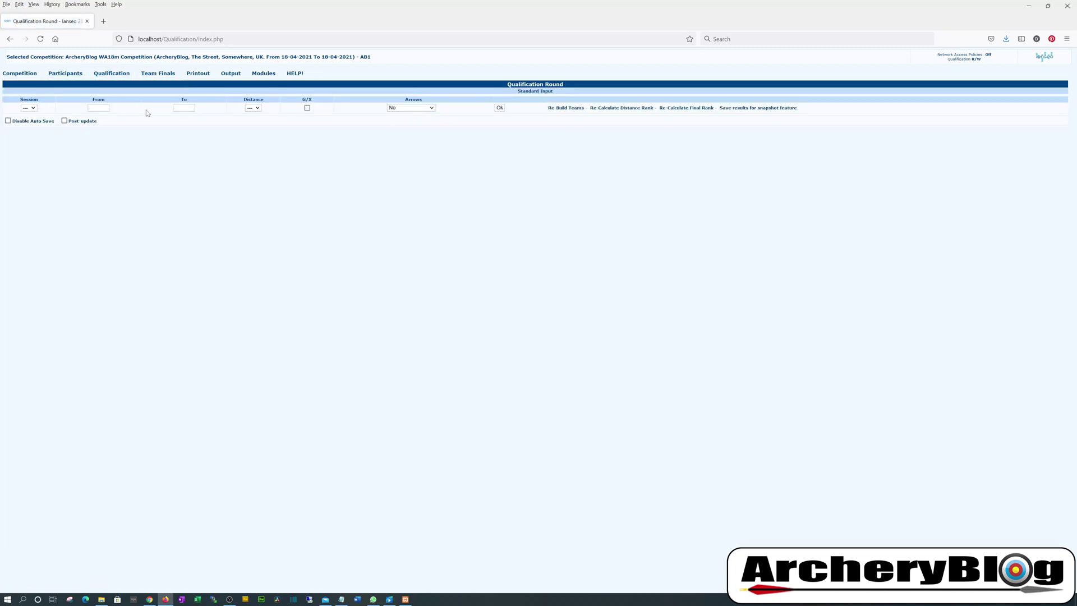
pyautogui.click(29, 108)
pyautogui.click(26, 126)
pyautogui.click(254, 108)
pyautogui.click(249, 126)
pyautogui.click(307, 108)
pyautogui.click(499, 107)
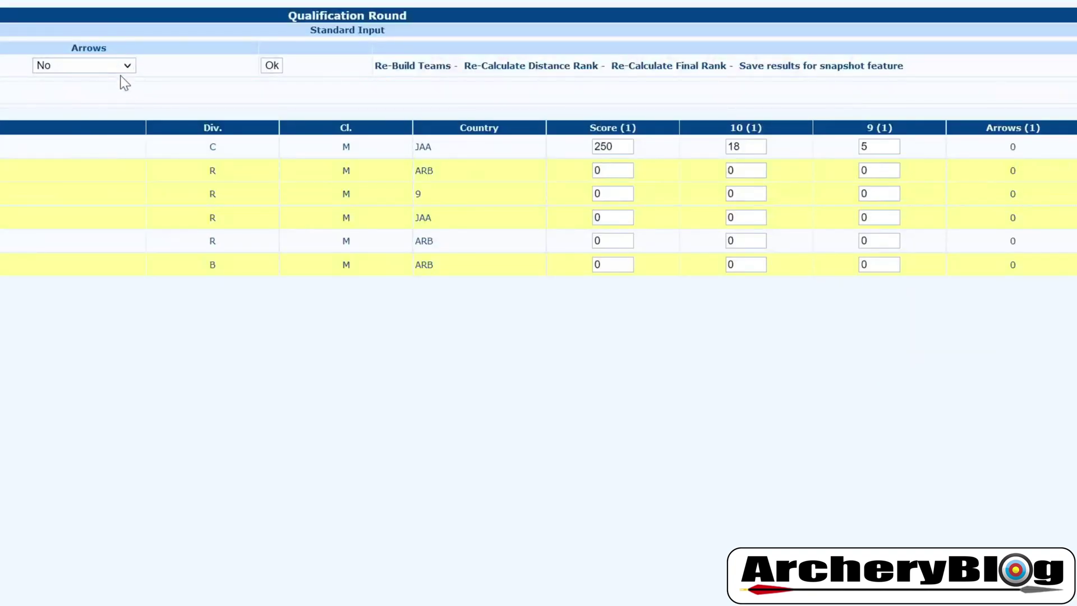
# Set the number of distance 1 arrows to 30 for all archers using the Set All option
pyautogui.click(127, 67)
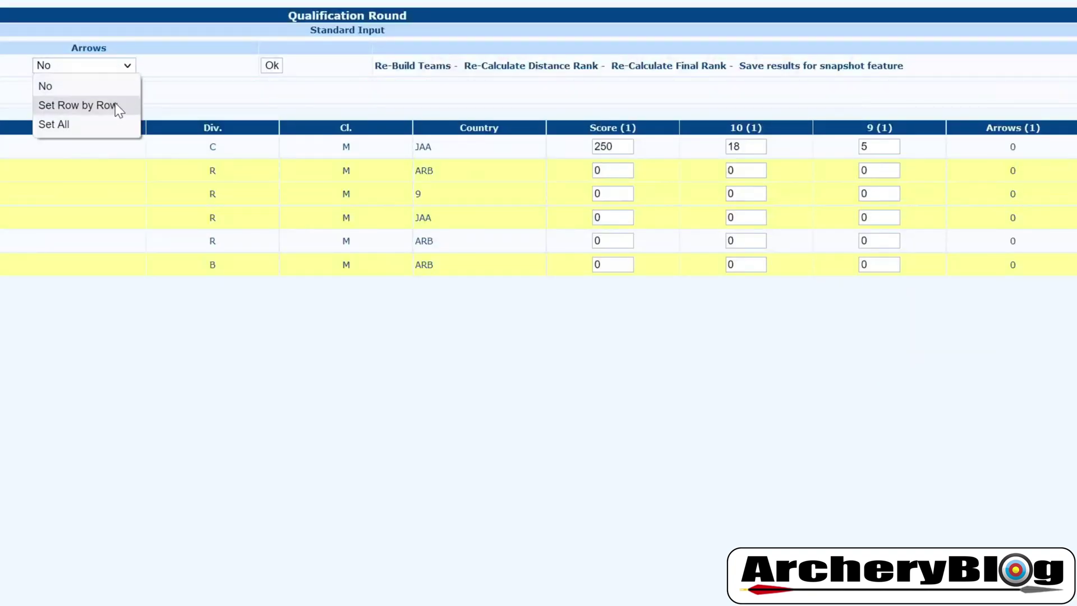
pyautogui.click(115, 103)
pyautogui.click(112, 67)
pyautogui.click(99, 126)
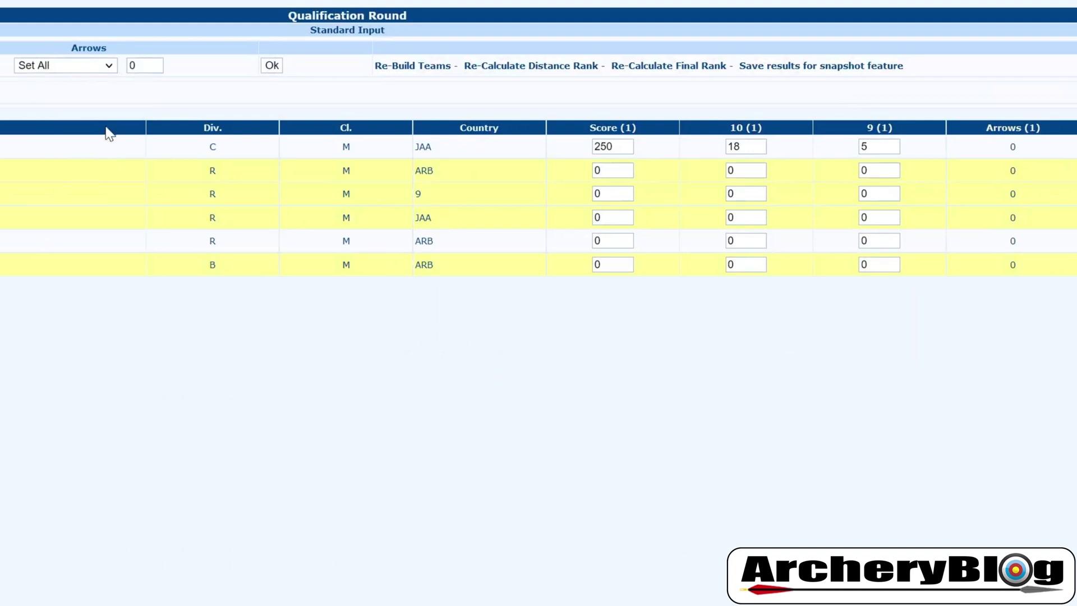
pyautogui.doubleClick(140, 66)
pyautogui.write('30')
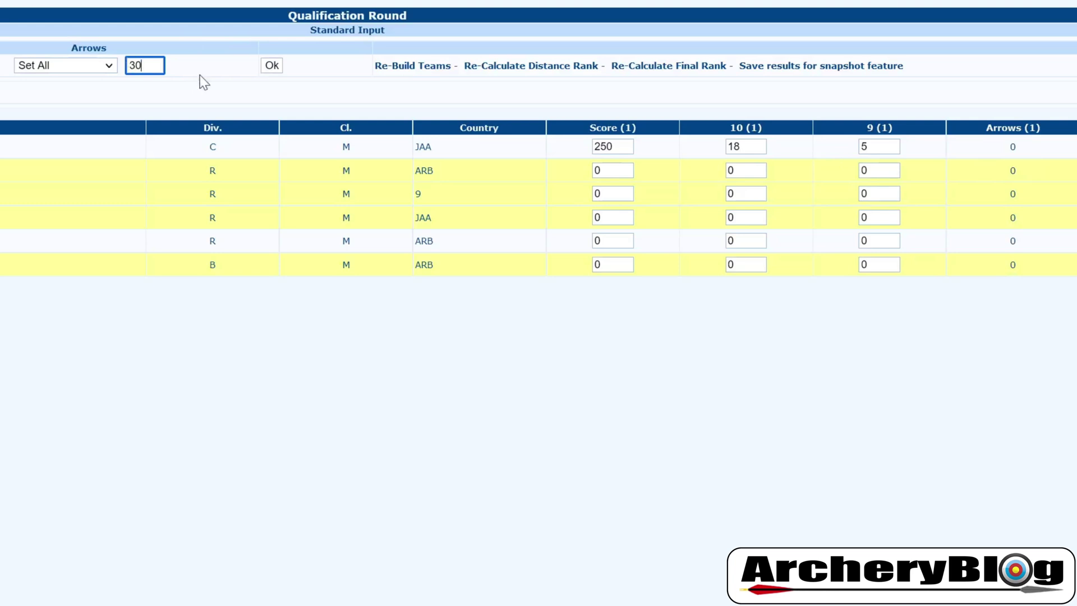
pyautogui.click(271, 66)
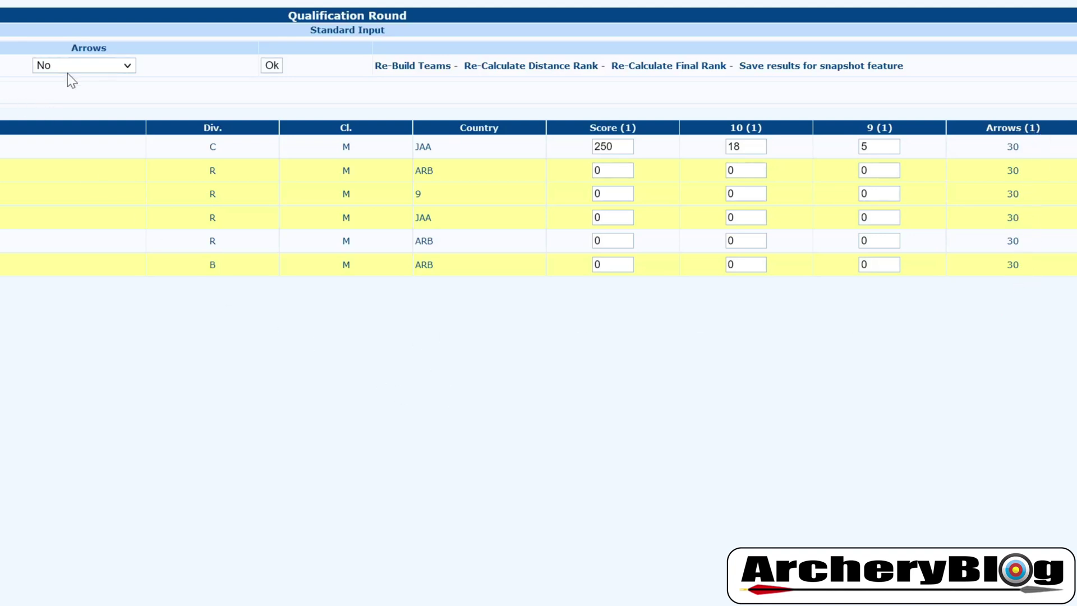
# Reset the number of distance 1 arrows to 0 for all archers using the Set All option
pyautogui.click(114, 67)
pyautogui.click(89, 87)
pyautogui.click(112, 68)
pyautogui.click(96, 124)
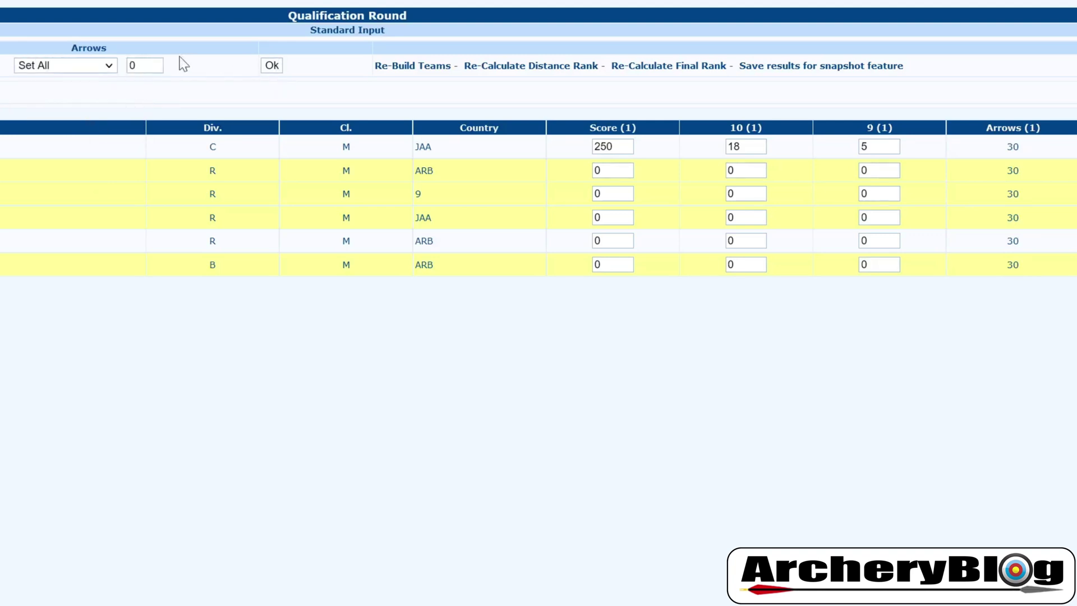
pyautogui.click(272, 65)
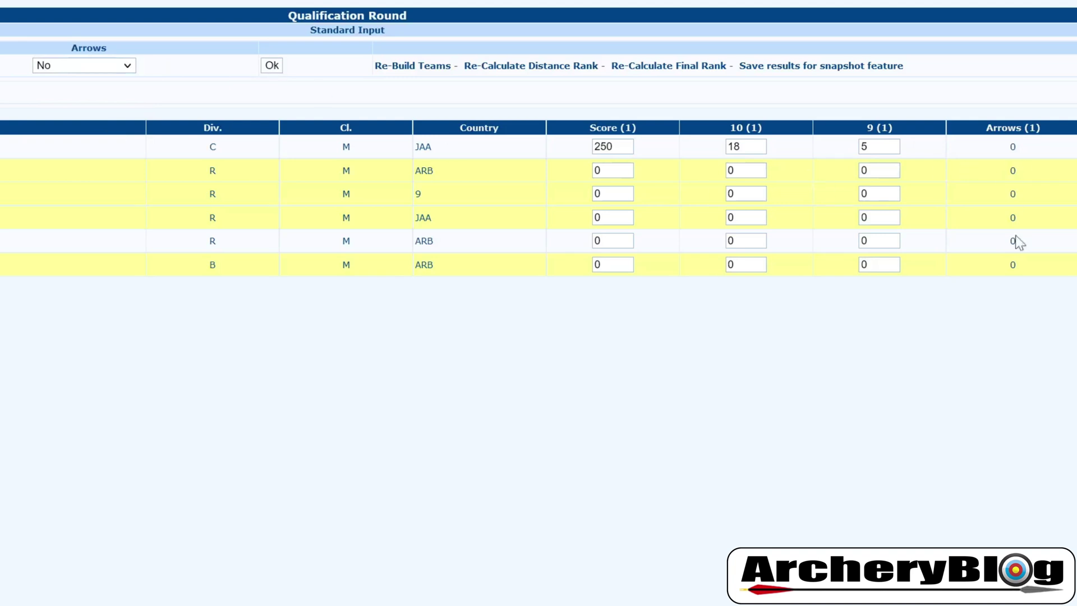
pyautogui.click(97, 65)
pyautogui.click(210, 74)
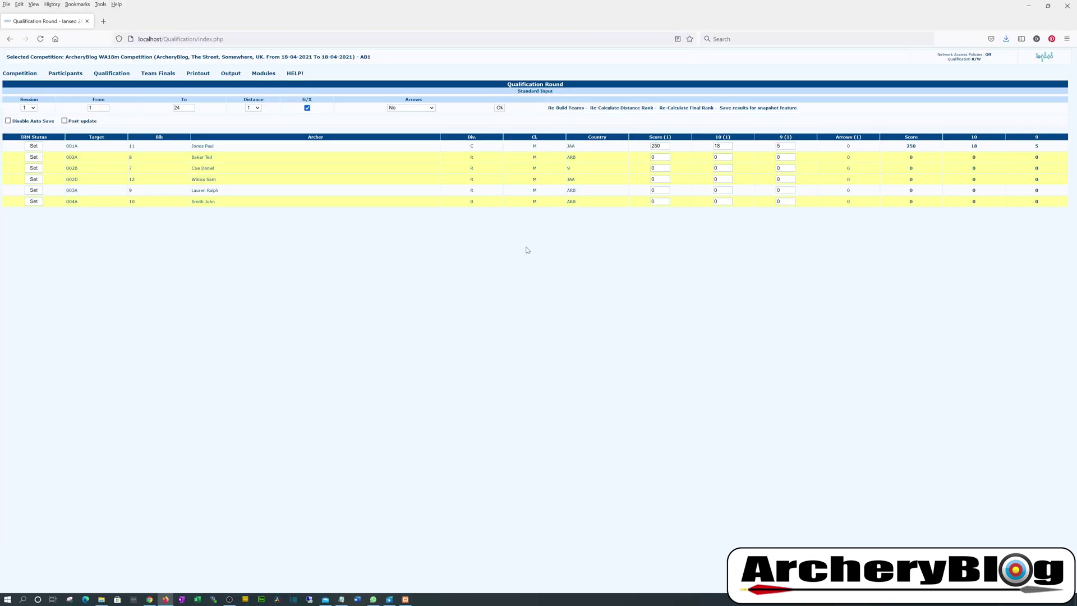
# Load the extended qualification score table for session 1, distance 1, with the G/X option enabled
pyautogui.moveTo(111, 74)
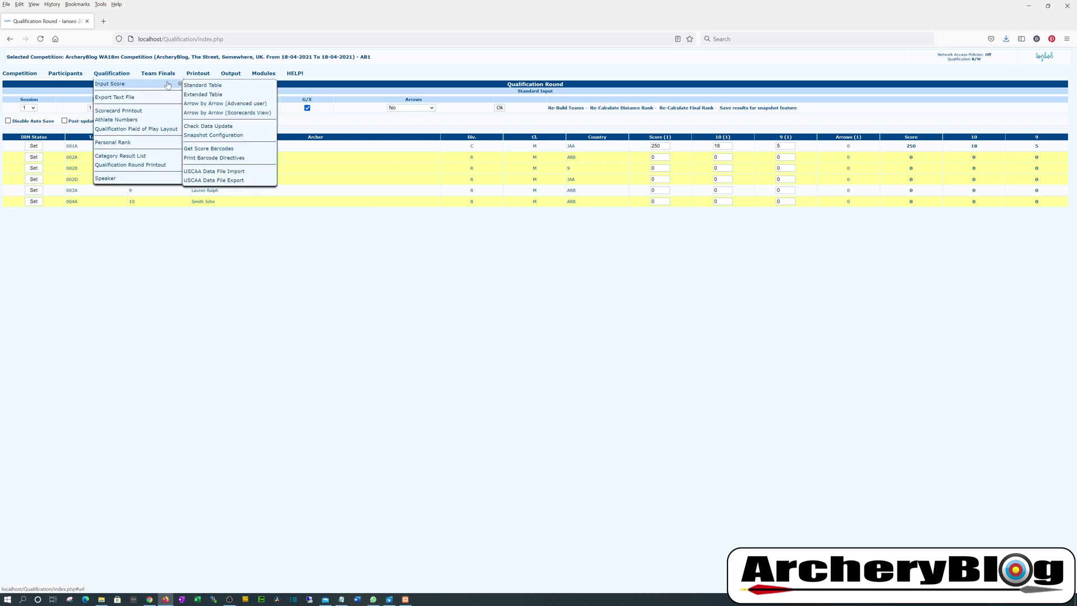
pyautogui.click(208, 94)
pyautogui.click(28, 108)
pyautogui.click(27, 122)
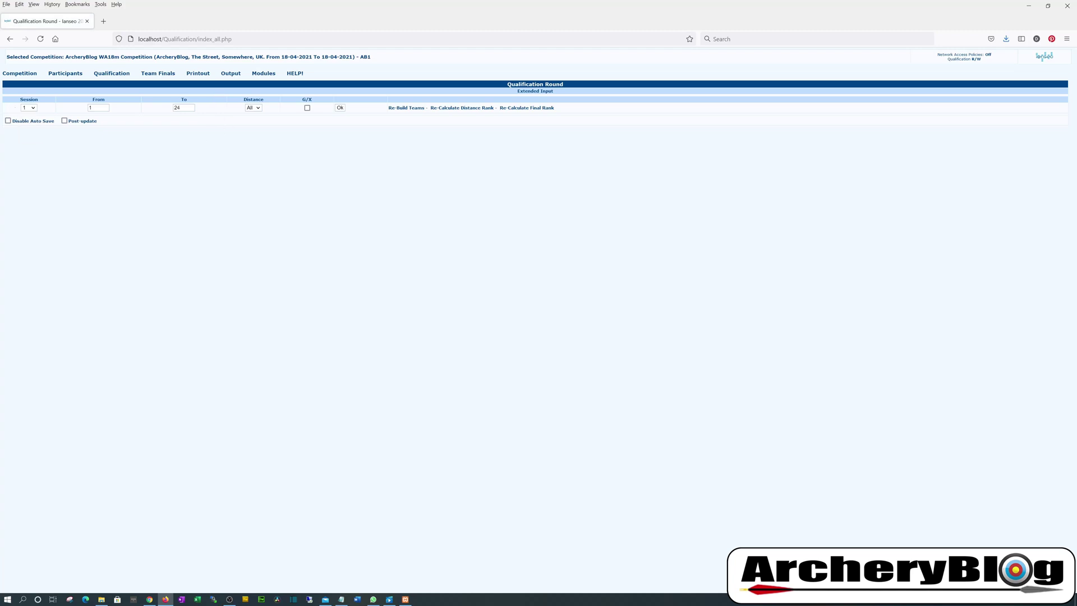
pyautogui.click(257, 108)
pyautogui.click(255, 125)
pyautogui.click(307, 108)
pyautogui.click(340, 109)
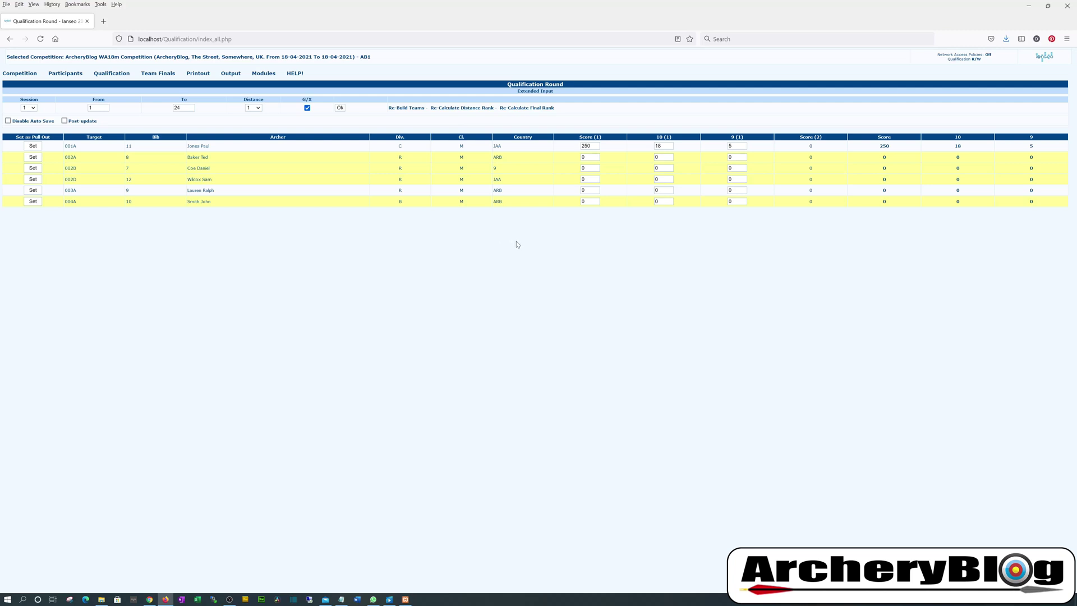
# Reselect session 1 and reload the extended score table with the distance set to All
pyautogui.click(31, 108)
pyautogui.click(32, 135)
pyautogui.click(33, 110)
pyautogui.click(29, 116)
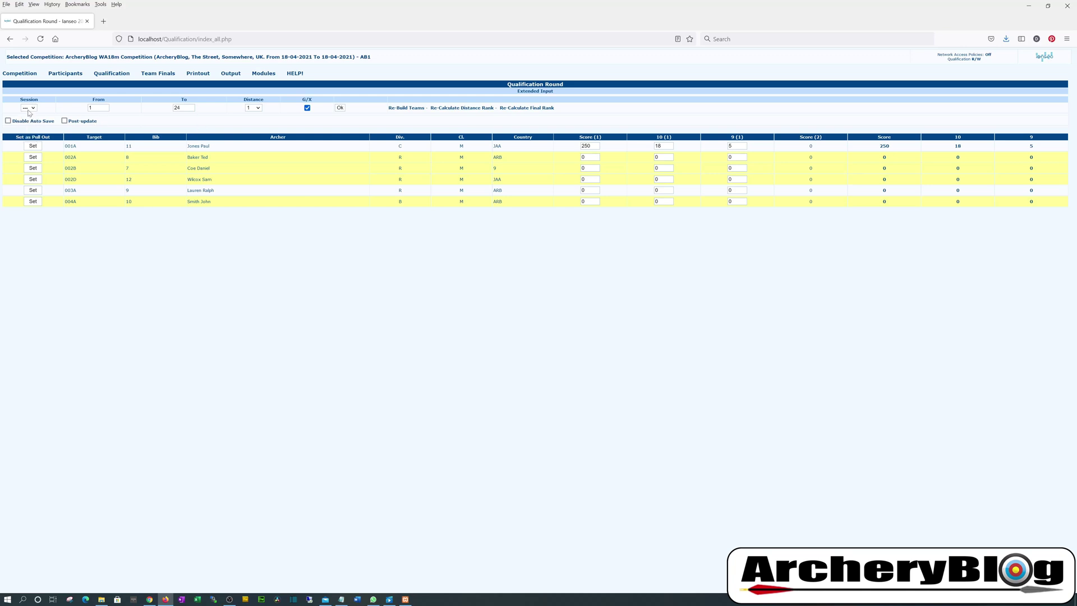
pyautogui.click(340, 108)
pyautogui.click(26, 127)
pyautogui.click(340, 108)
pyautogui.click(258, 108)
pyautogui.click(258, 118)
pyautogui.click(339, 108)
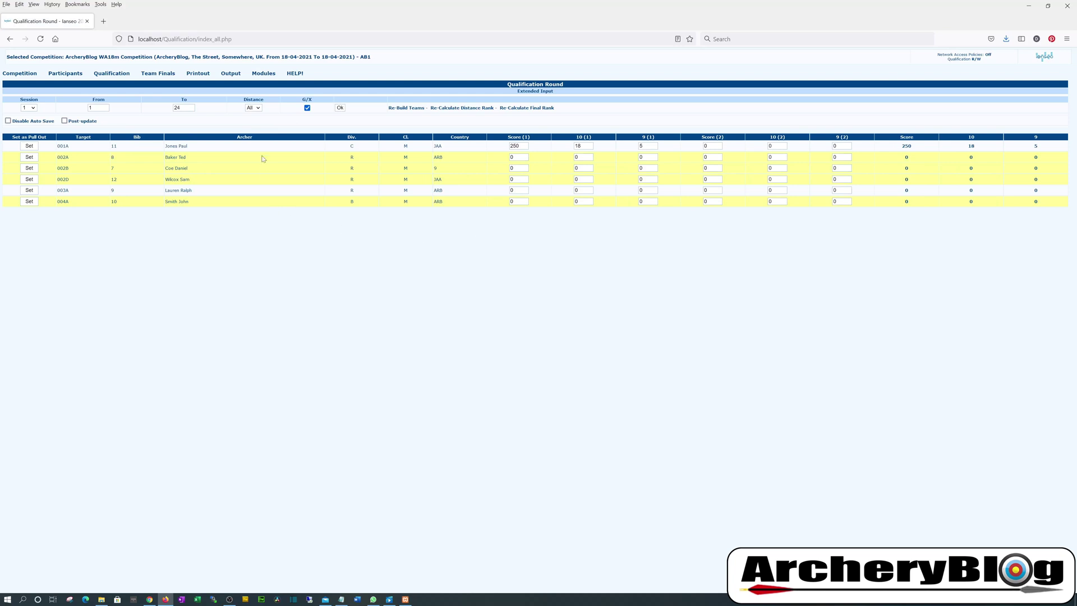
# Reload the extended score table for distance 1, distance 2 and All in turn to compare the score columns
pyautogui.click(255, 108)
pyautogui.click(254, 118)
pyautogui.click(254, 108)
pyautogui.click(256, 128)
pyautogui.click(339, 108)
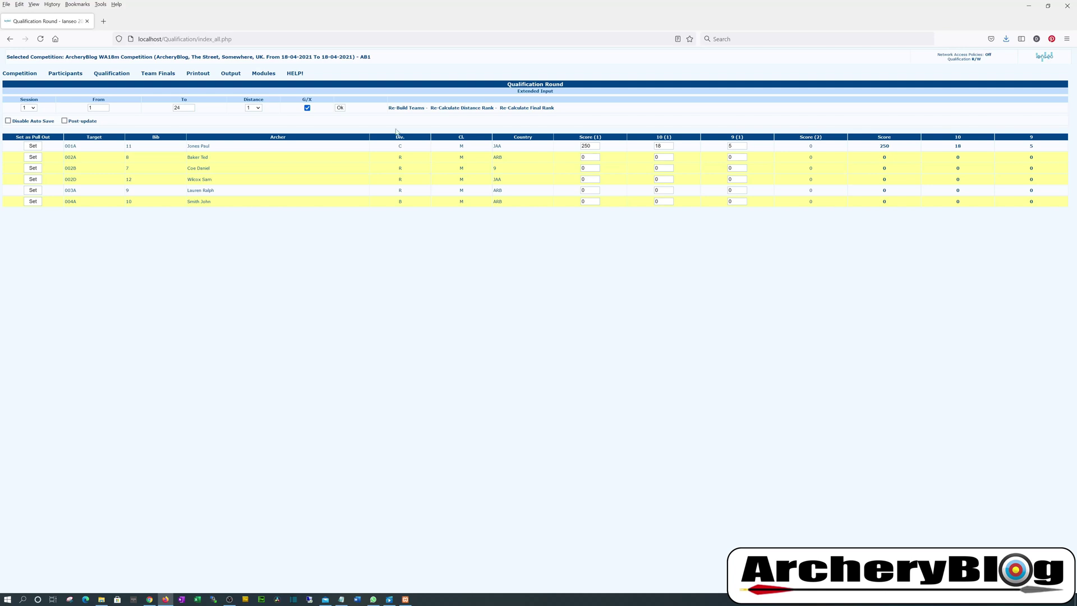
pyautogui.click(255, 109)
pyautogui.click(256, 136)
pyautogui.click(340, 109)
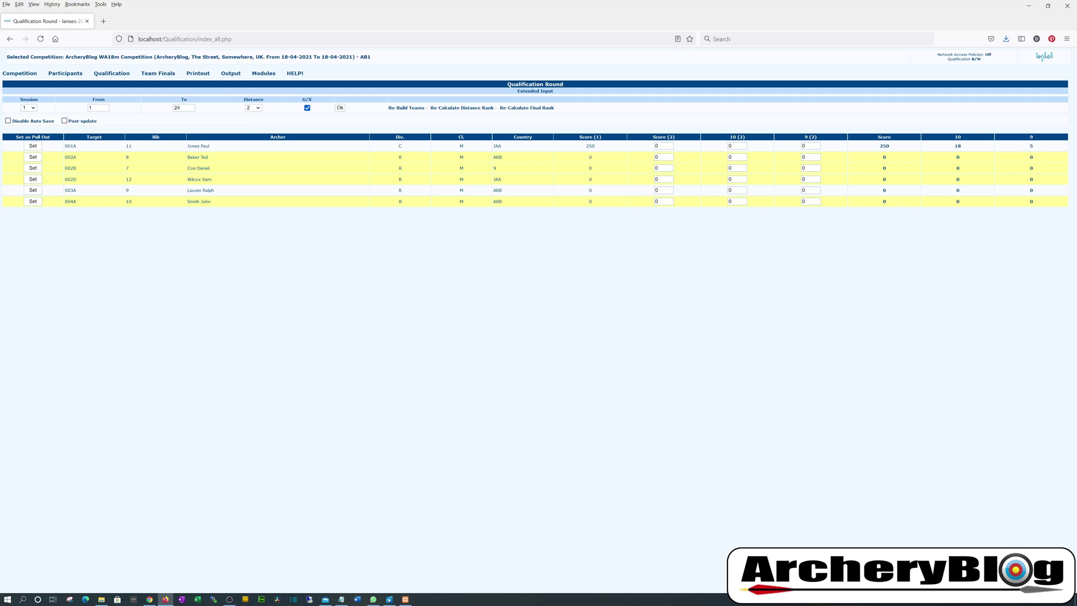
pyautogui.click(255, 107)
pyautogui.click(253, 120)
pyautogui.click(340, 108)
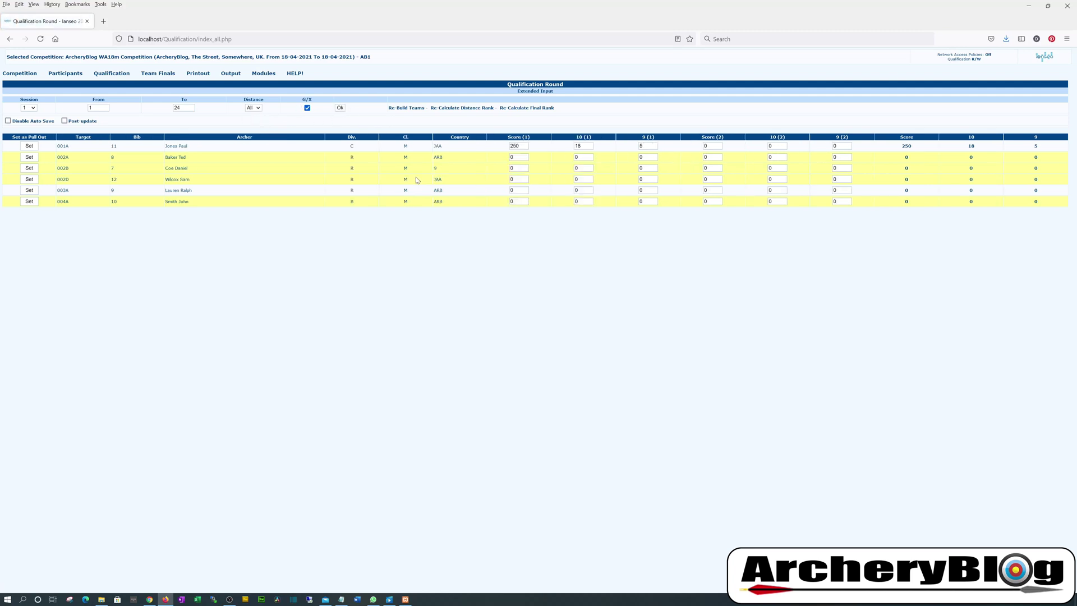
# Return to the standard score table and load session 1, distance 1 with G/X to compare it with the extended table
pyautogui.moveTo(112, 73)
pyautogui.moveTo(137, 86)
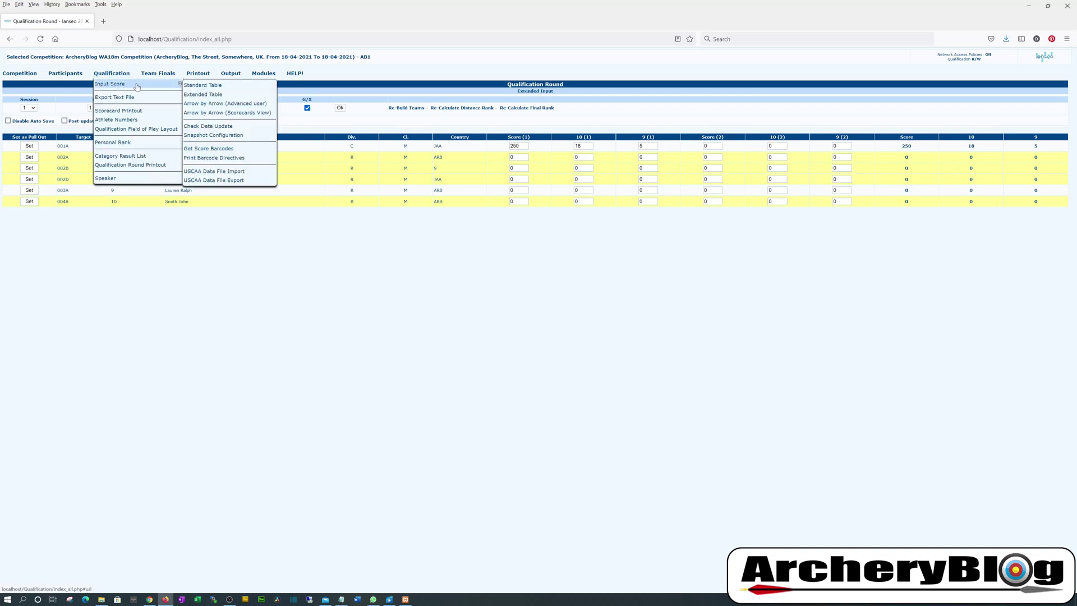
pyautogui.click(201, 85)
pyautogui.click(28, 108)
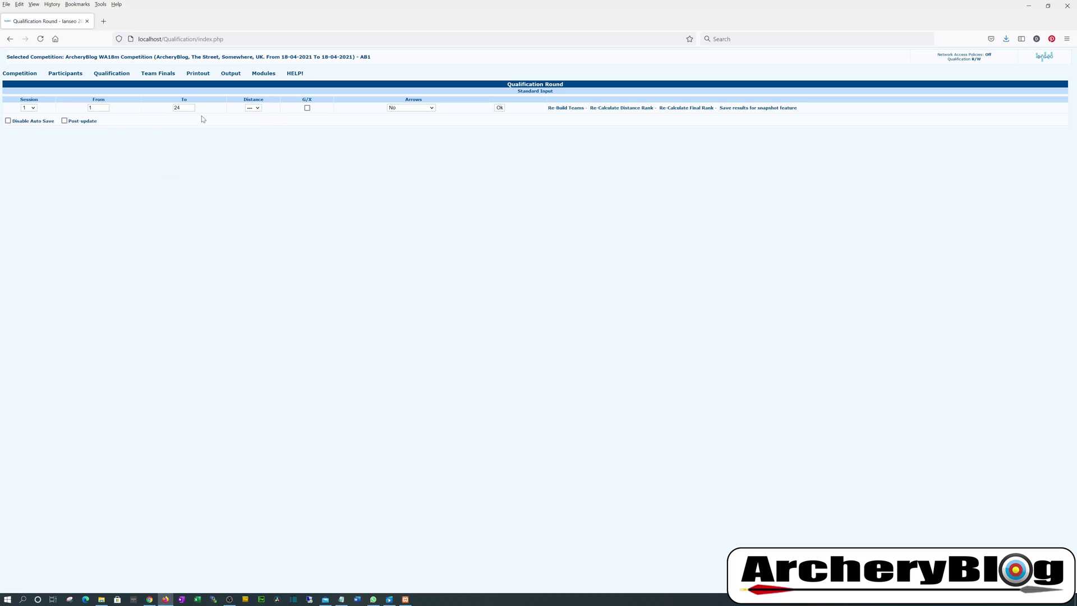
pyautogui.click(254, 108)
pyautogui.click(253, 119)
pyautogui.click(307, 108)
pyautogui.click(498, 108)
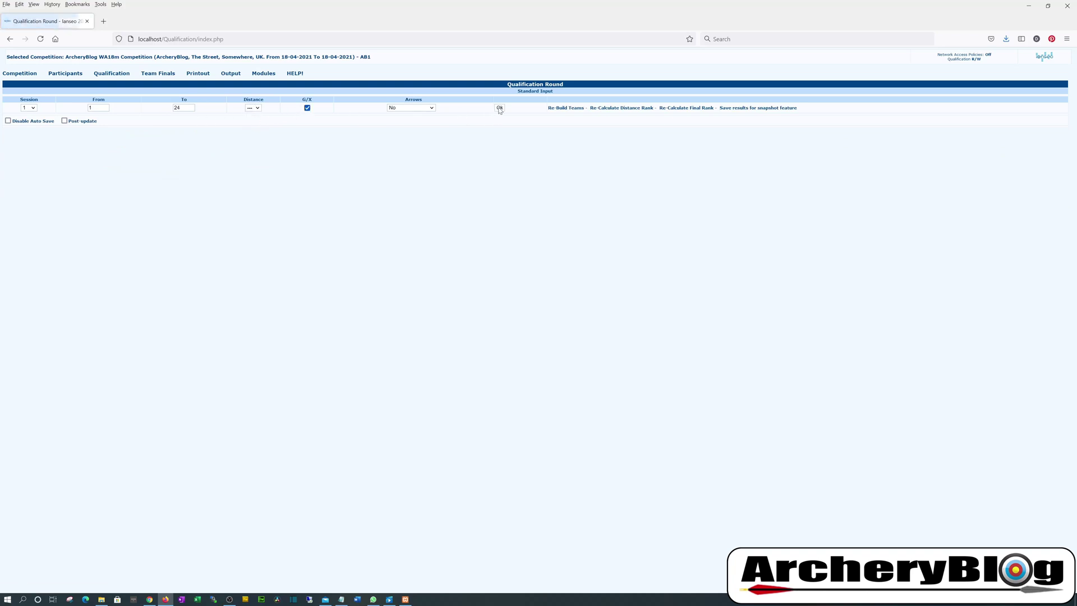
pyautogui.click(256, 108)
pyautogui.click(254, 127)
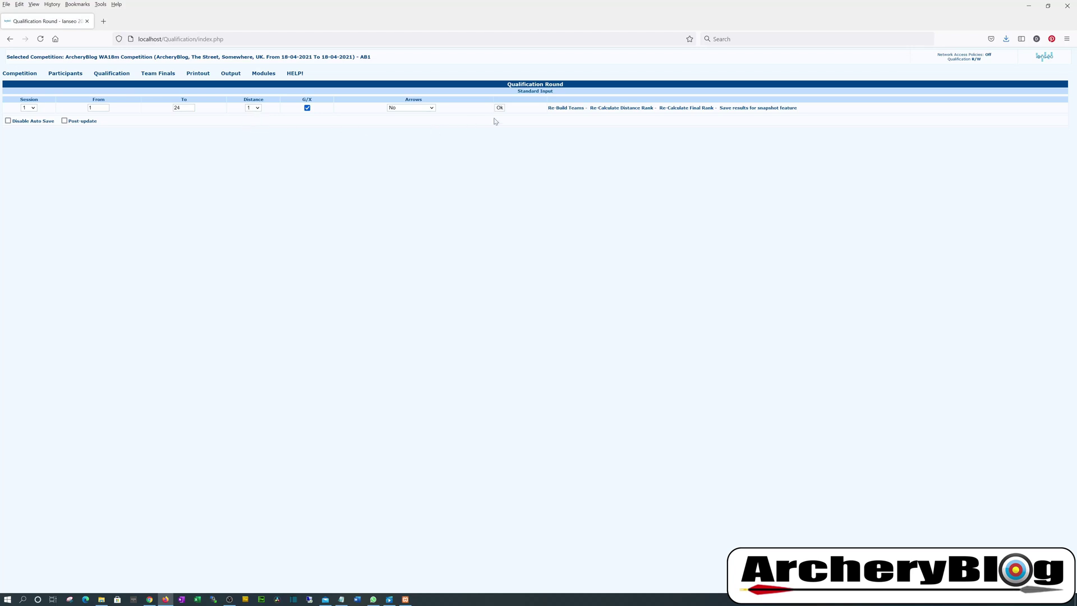
pyautogui.click(499, 107)
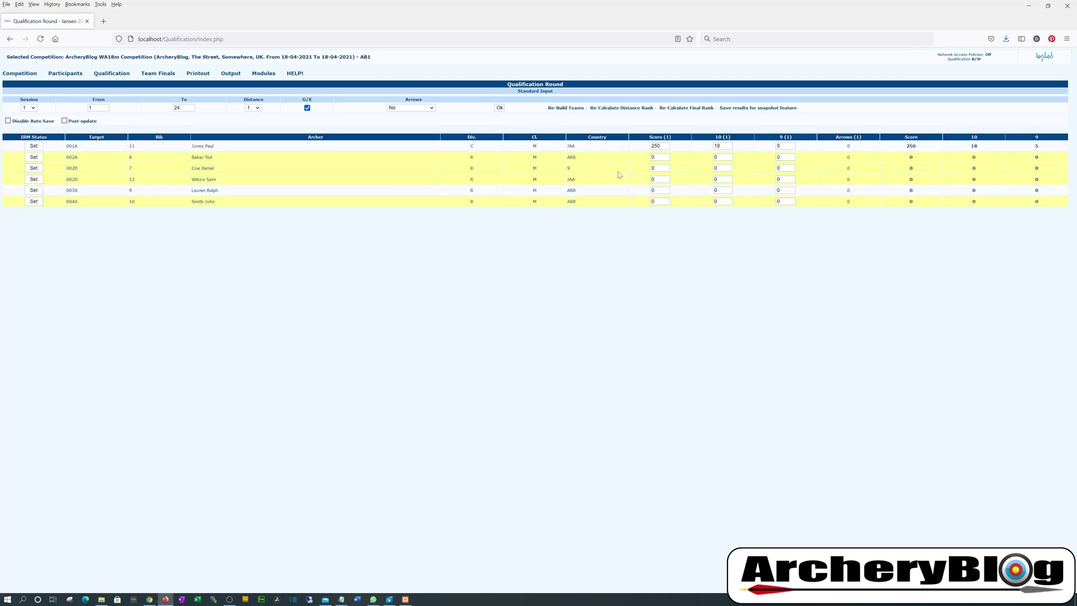
# Reopen the extended score table and load session 1 with all distances and G/X enabled
pyautogui.moveTo(108, 80)
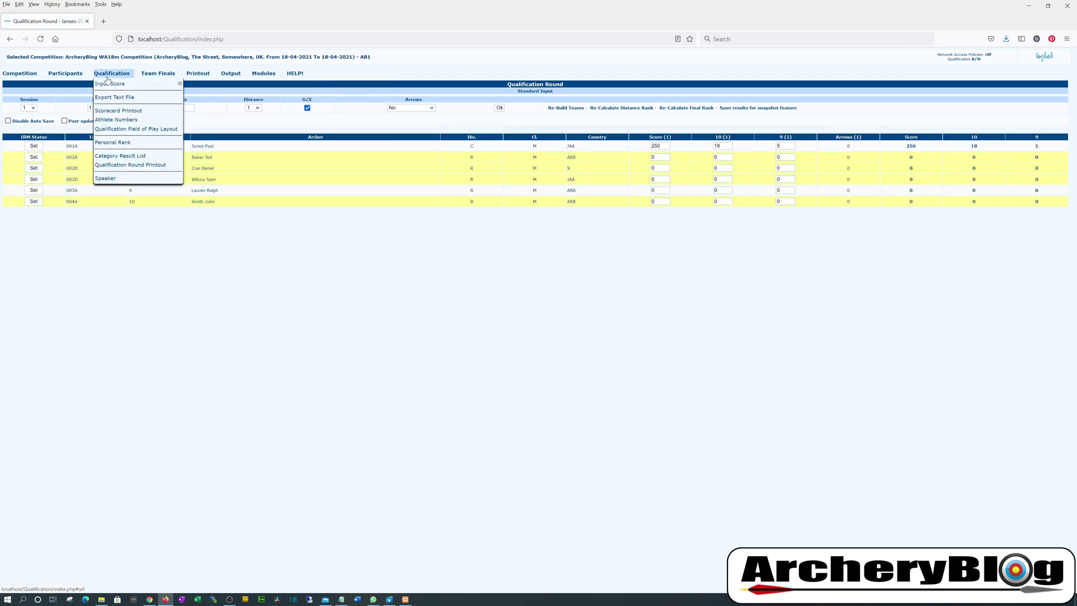
pyautogui.moveTo(169, 84)
pyautogui.click(203, 95)
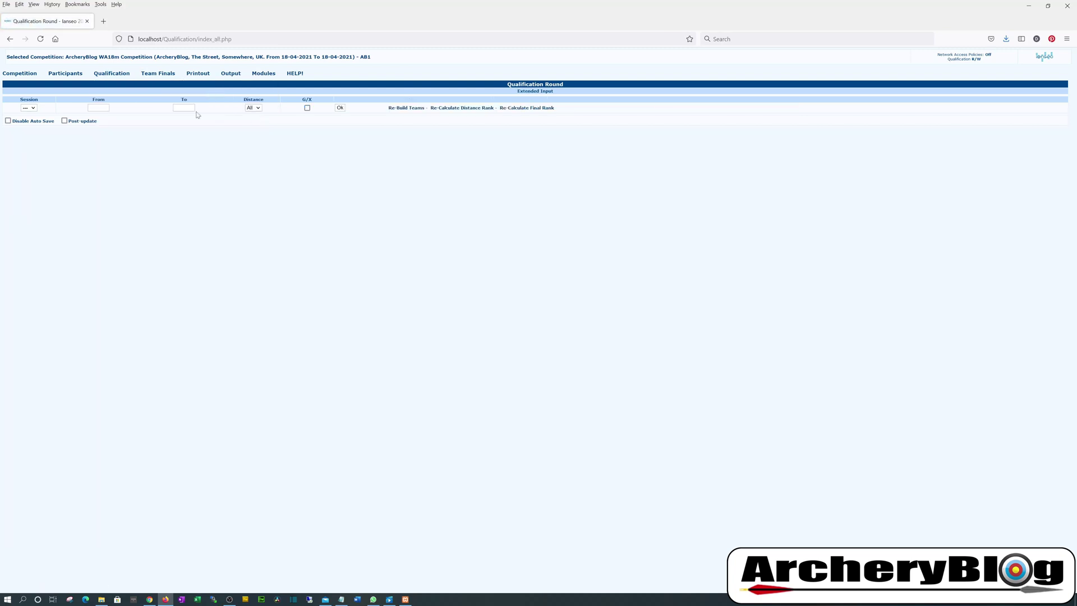
pyautogui.click(252, 108)
pyautogui.click(281, 110)
pyautogui.click(307, 108)
pyautogui.click(339, 107)
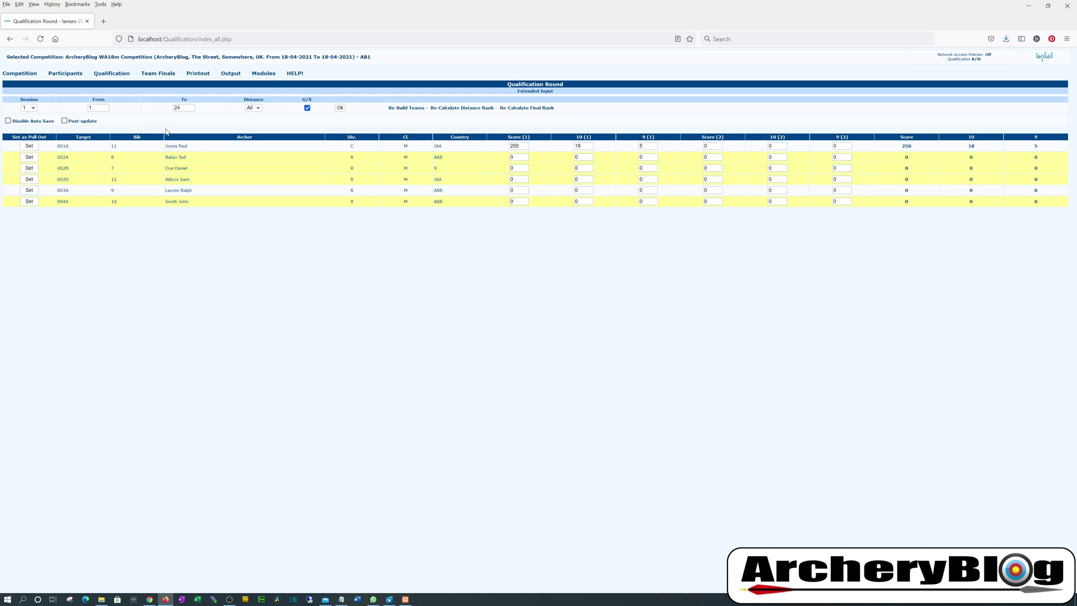
# Open the advanced-user arrow-by-arrow score input and select session 1 and distance 1
pyautogui.click(231, 43)
pyautogui.moveTo(239, 67)
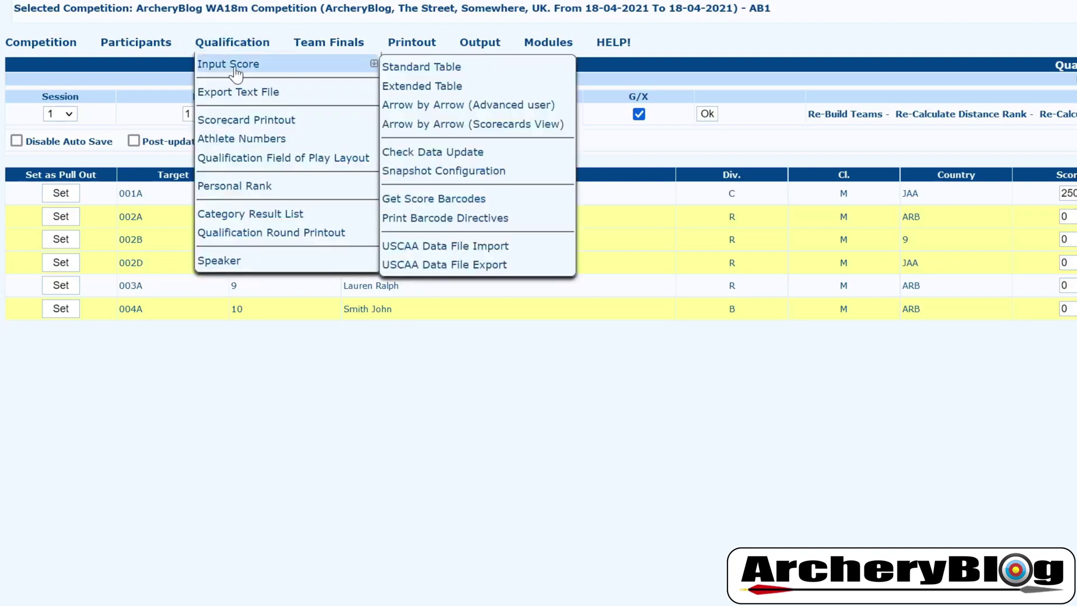
pyautogui.click(490, 107)
pyautogui.click(66, 113)
pyautogui.click(53, 150)
pyautogui.click(521, 116)
pyautogui.click(527, 151)
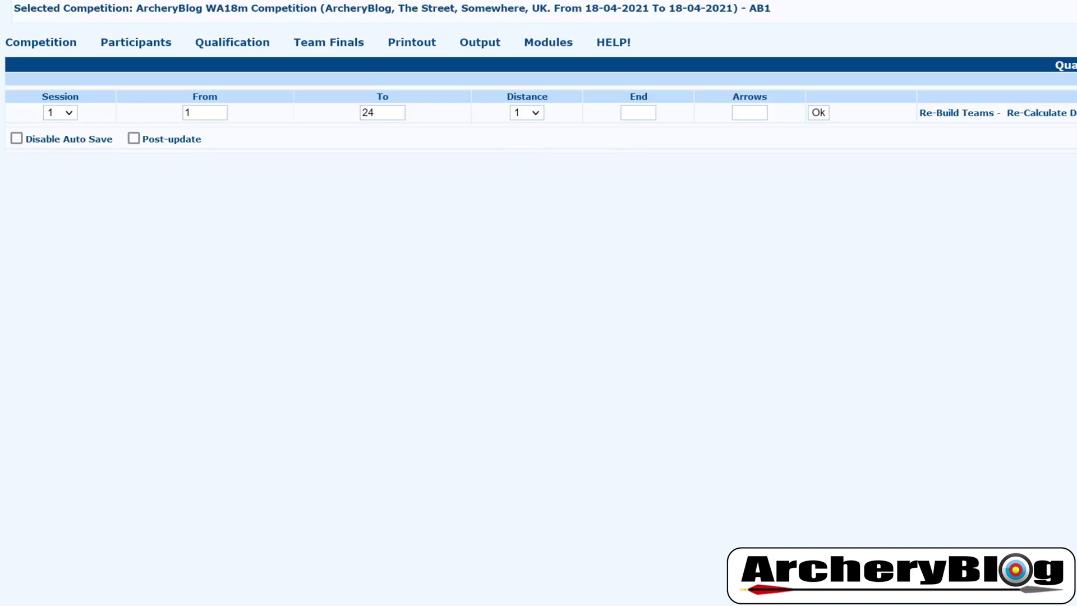
# Load the single-arrow entry table for end 1 with 3 arrows
pyautogui.press('Tab')
pyautogui.click(814, 114)
pyautogui.click(637, 113)
pyautogui.write('1')
pyautogui.press('Tab')
pyautogui.write('3')
pyautogui.click(817, 112)
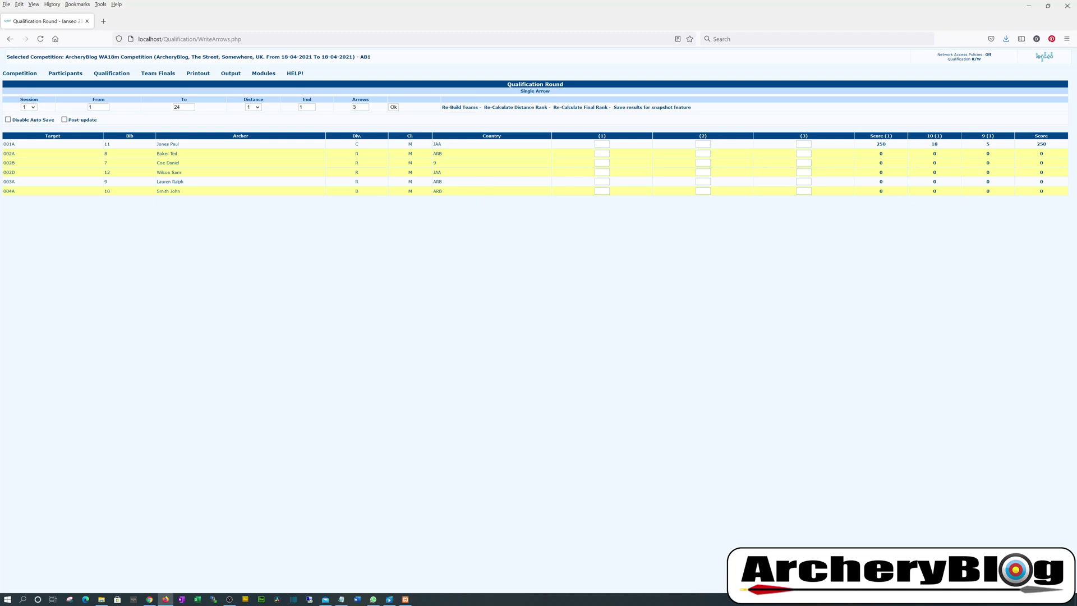
# Enter arrow scores 10, 9 and 9 for the archer on target 001A
pyautogui.click(602, 144)
pyautogui.press('Tab')
pyautogui.press('Tab')
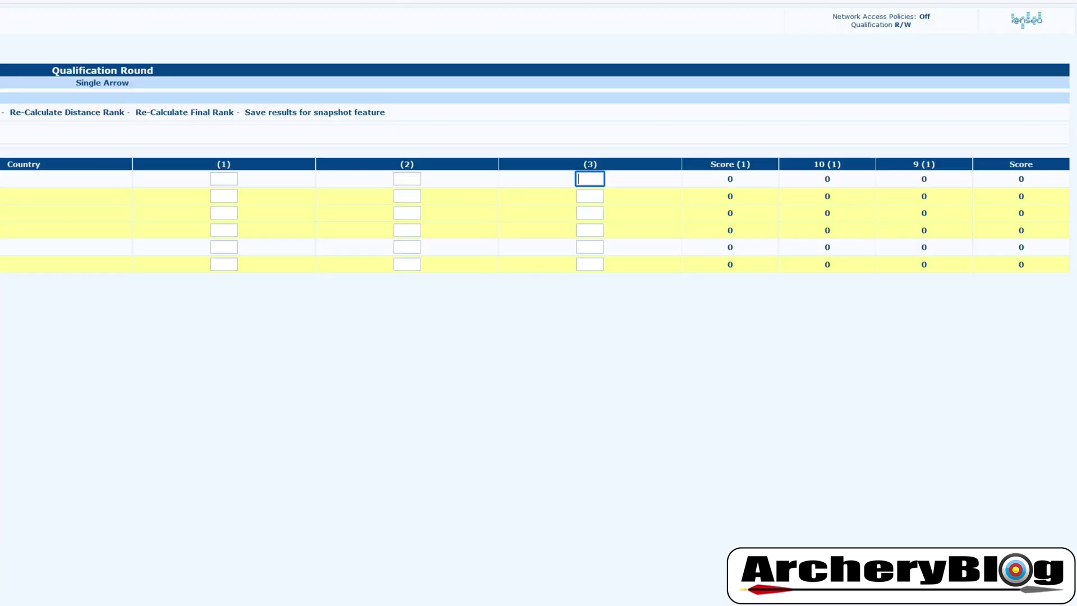
pyautogui.click(435, 336)
pyautogui.click(224, 178)
pyautogui.write('10')
pyautogui.press('Tab')
pyautogui.write('9')
pyautogui.press('Tab')
pyautogui.write('9')
pyautogui.press('Tab')
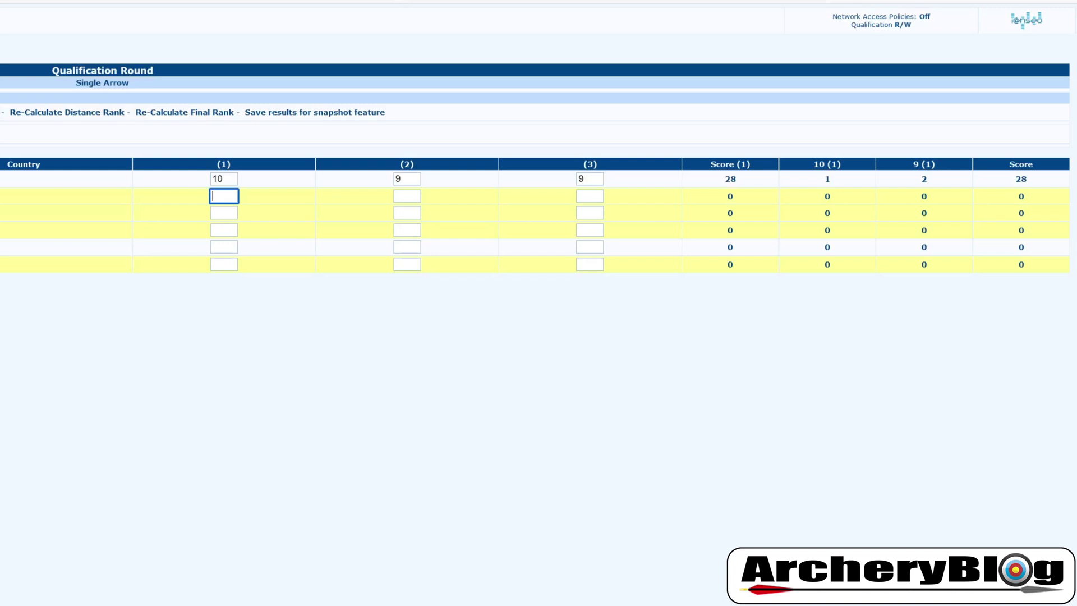
# Enter arrow scores 10, 9 and 9 for the archer on target 002A
pyautogui.write('10')
pyautogui.press('Tab')
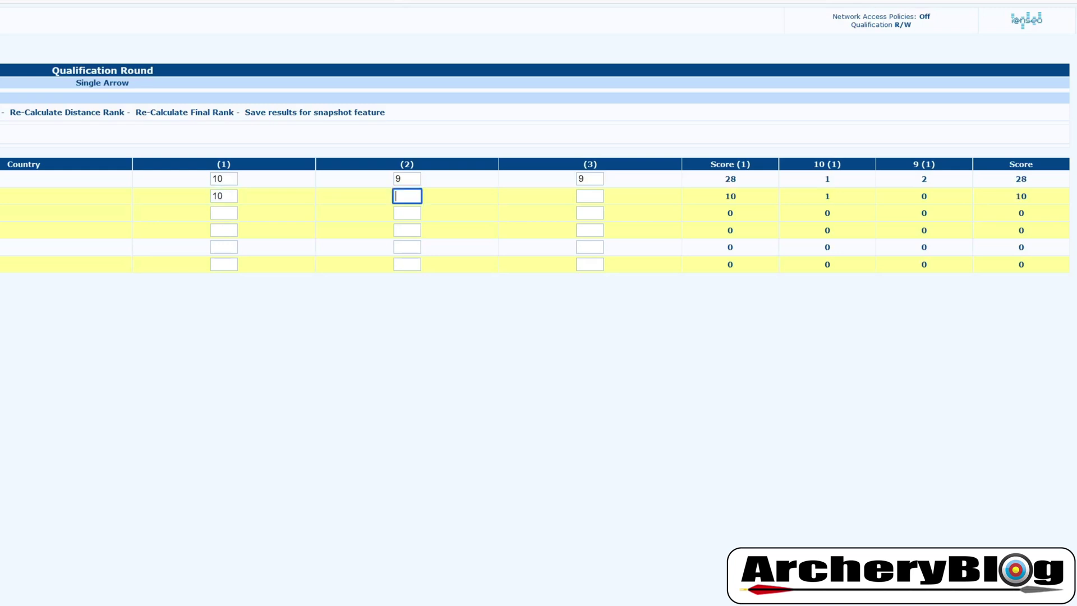
pyautogui.write('9')
pyautogui.press('Tab')
pyautogui.write('9')
pyautogui.press('Tab')
# Enter arrow scores 9, 9 and 9 for the archer on target 002B
pyautogui.write('9')
pyautogui.press('Tab')
pyautogui.write('9')
pyautogui.press('Tab')
pyautogui.write('9')
pyautogui.press('Tab')
# Enter arrow scores 9, 8 and 8 for the archer on target 002D
pyautogui.write('9')
pyautogui.press('Tab')
pyautogui.write('8')
pyautogui.press('Tab')
pyautogui.write('8')
pyautogui.press('Tab')
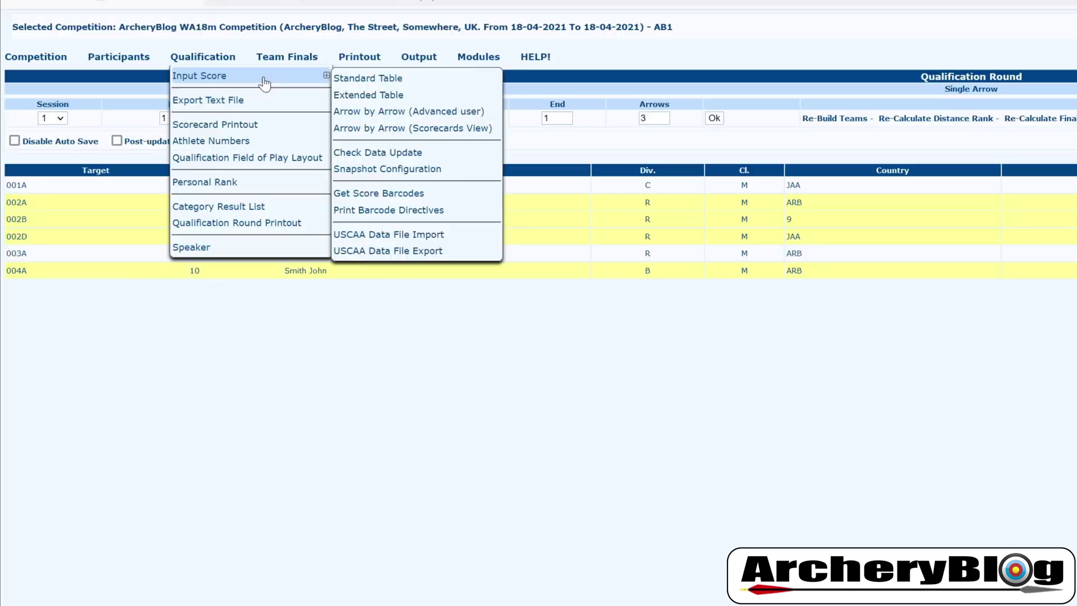
# Switch to the arrow-by-arrow scorecards view, load session 1, distance 1, target 1, and open the scorecard for target 001A
pyautogui.click(440, 130)
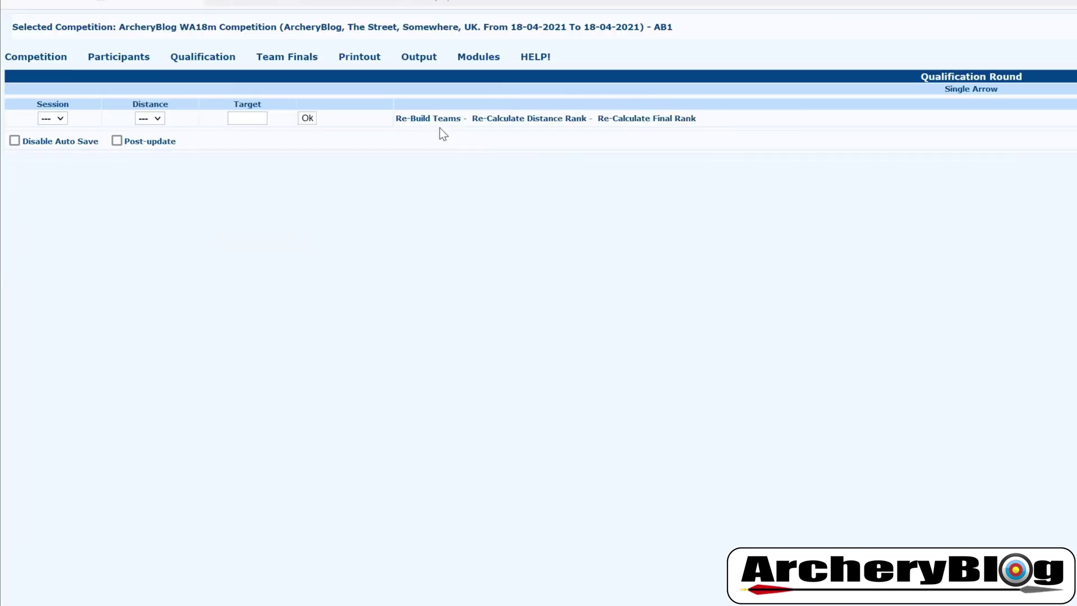
pyautogui.click(52, 118)
pyautogui.click(46, 153)
pyautogui.click(152, 117)
pyautogui.click(149, 152)
pyautogui.click(246, 118)
pyautogui.write('1')
pyautogui.click(307, 118)
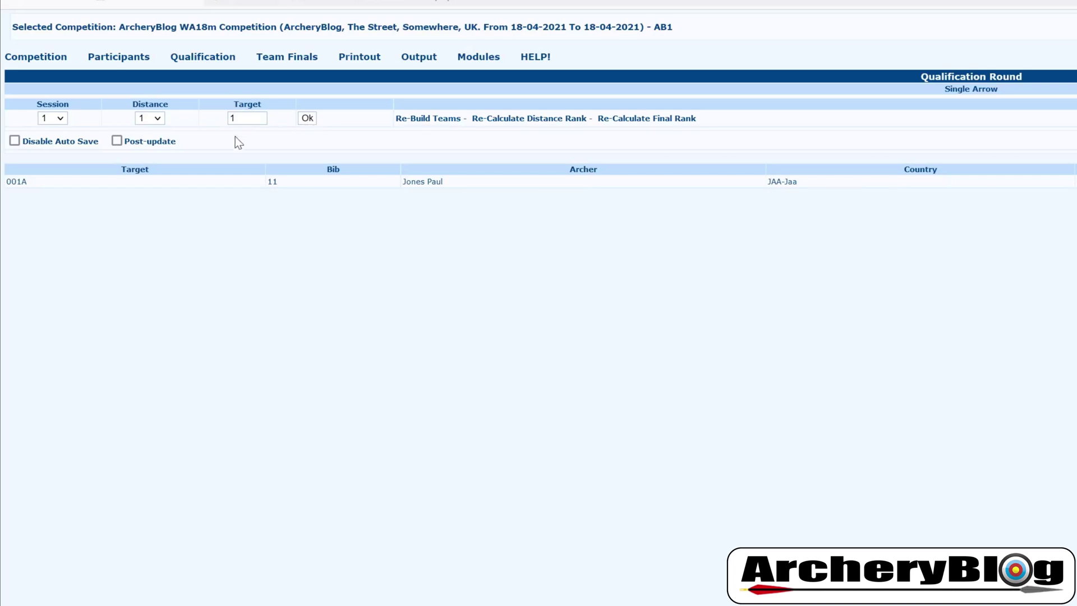
pyautogui.click(235, 185)
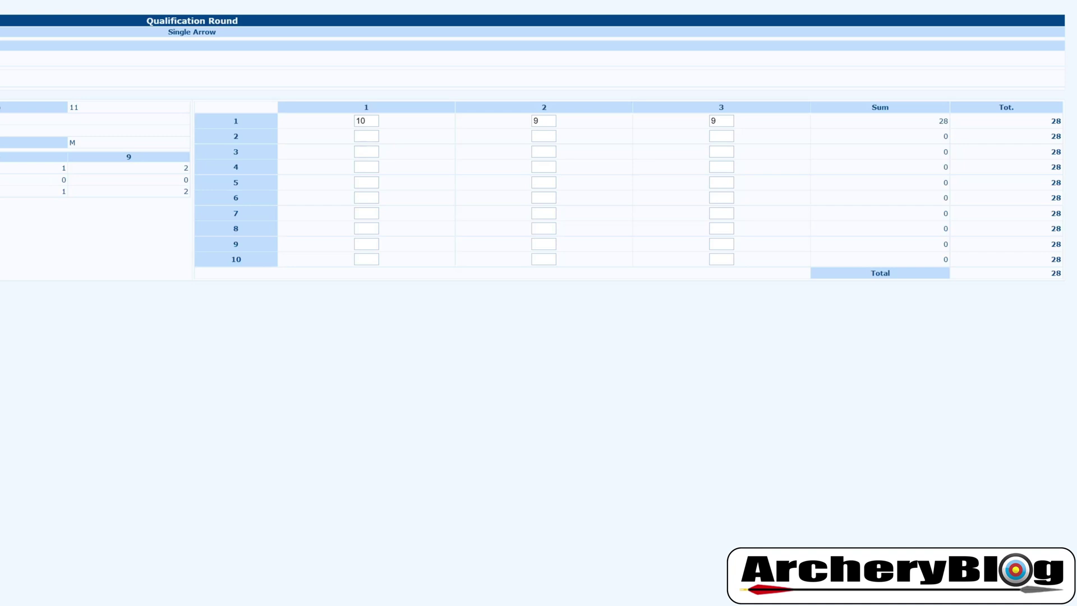
# Enter arrow scores 10, 9 and 9 for end 2 on the target 001A scorecard
pyautogui.click(367, 136)
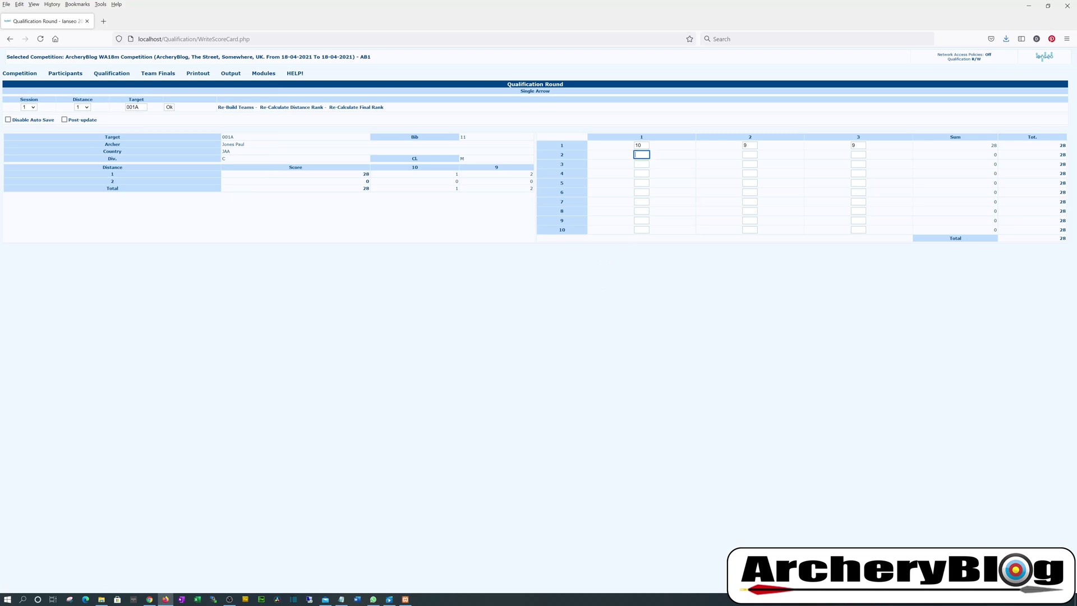
pyautogui.write('10')
pyautogui.press('Tab')
pyautogui.write('99')
pyautogui.hotkey('shift', 'Tab')
pyautogui.press('Down')
pyautogui.click(175, 125)
pyautogui.click(111, 74)
pyautogui.click(139, 86)
pyautogui.click(120, 77)
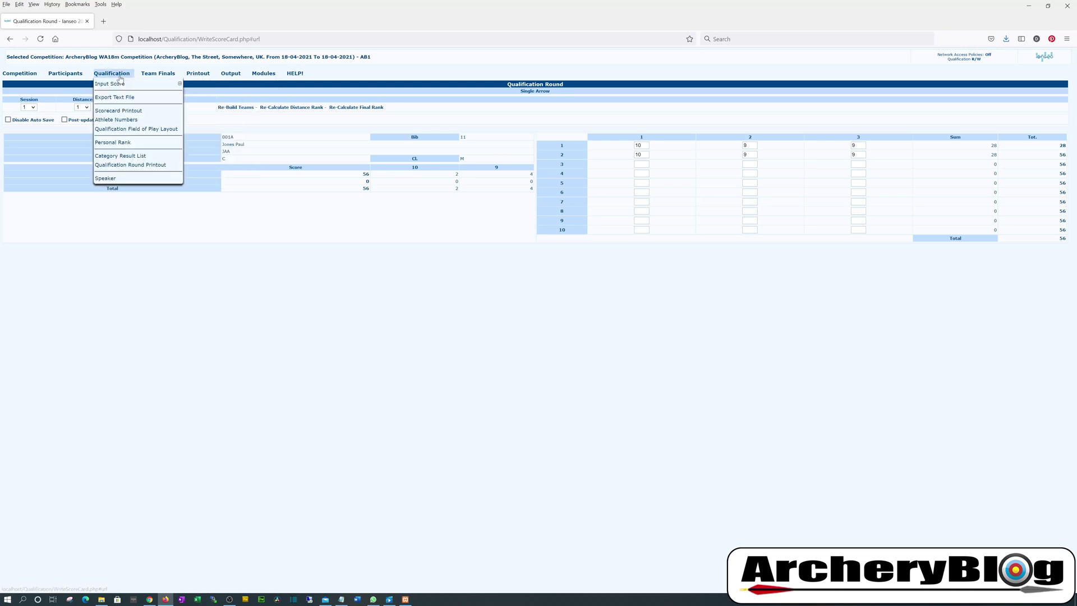
pyautogui.moveTo(150, 84)
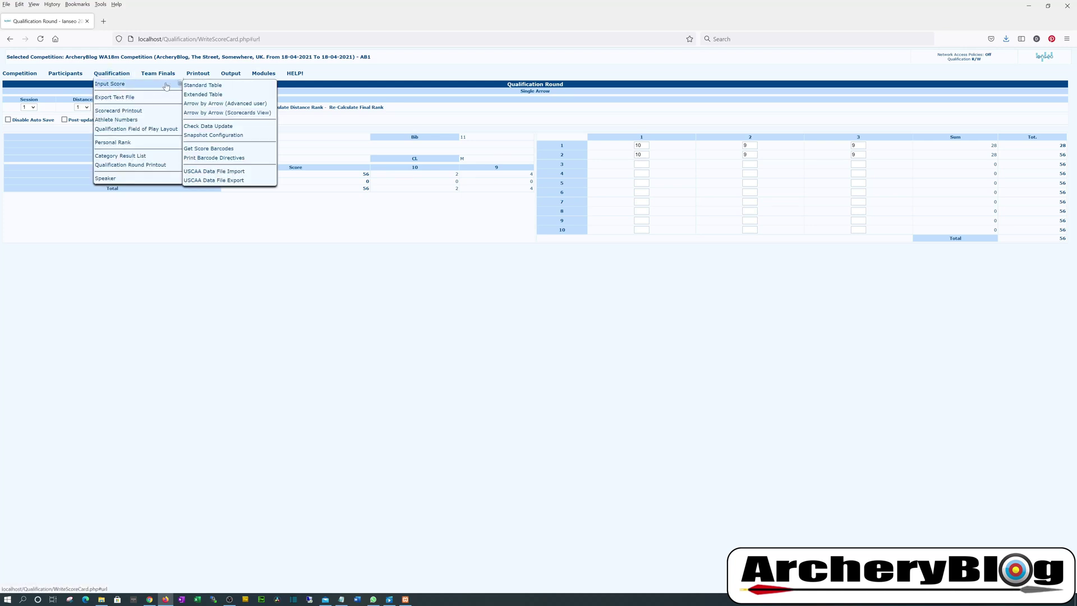
pyautogui.click(227, 112)
pyautogui.click(128, 70)
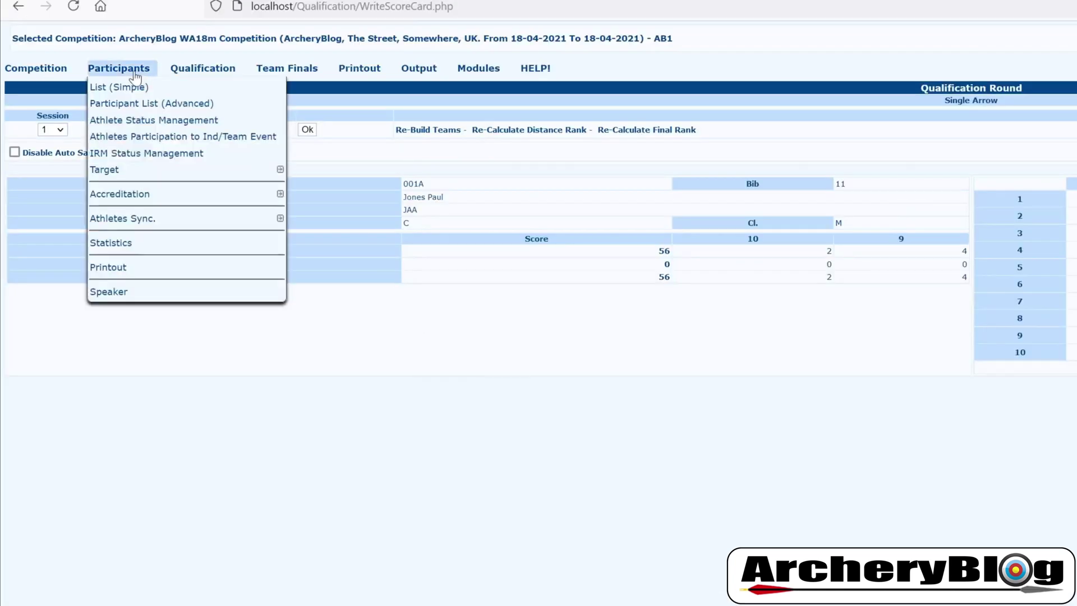
pyautogui.click(202, 68)
pyautogui.moveTo(223, 91)
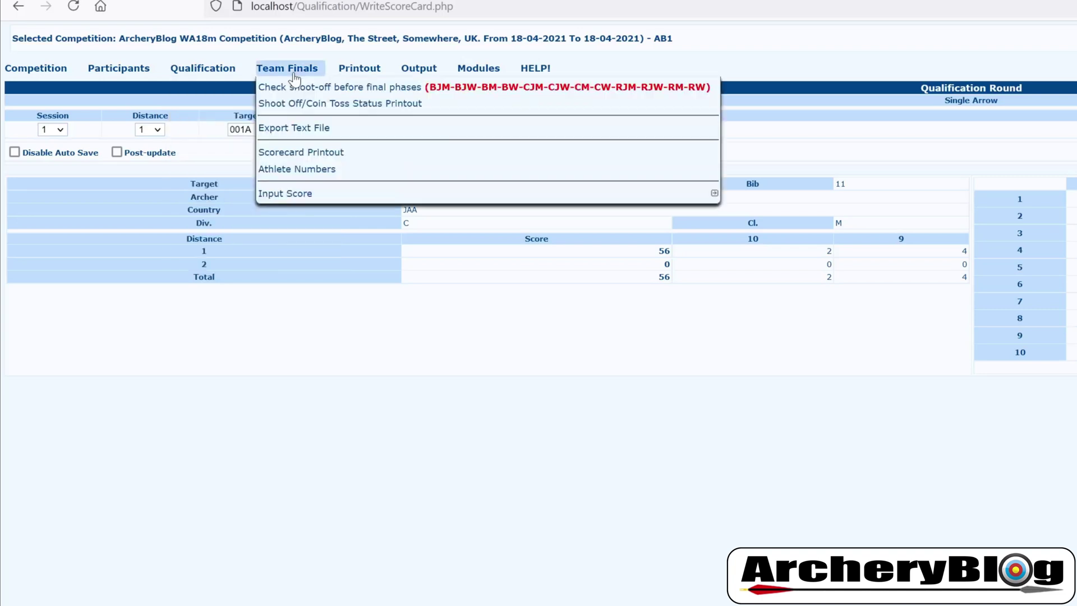
pyautogui.moveTo(369, 68)
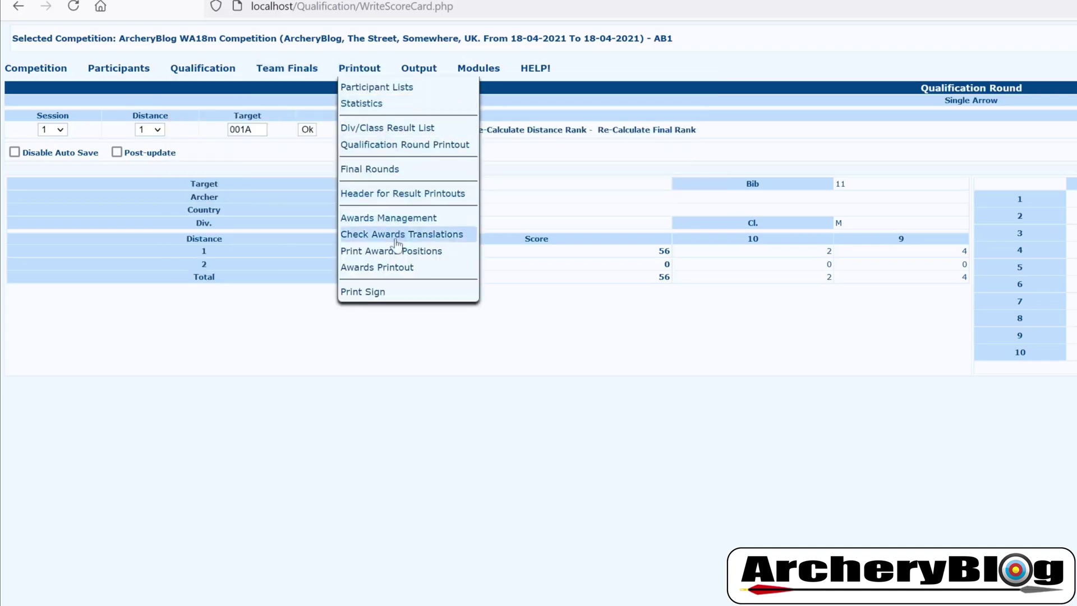